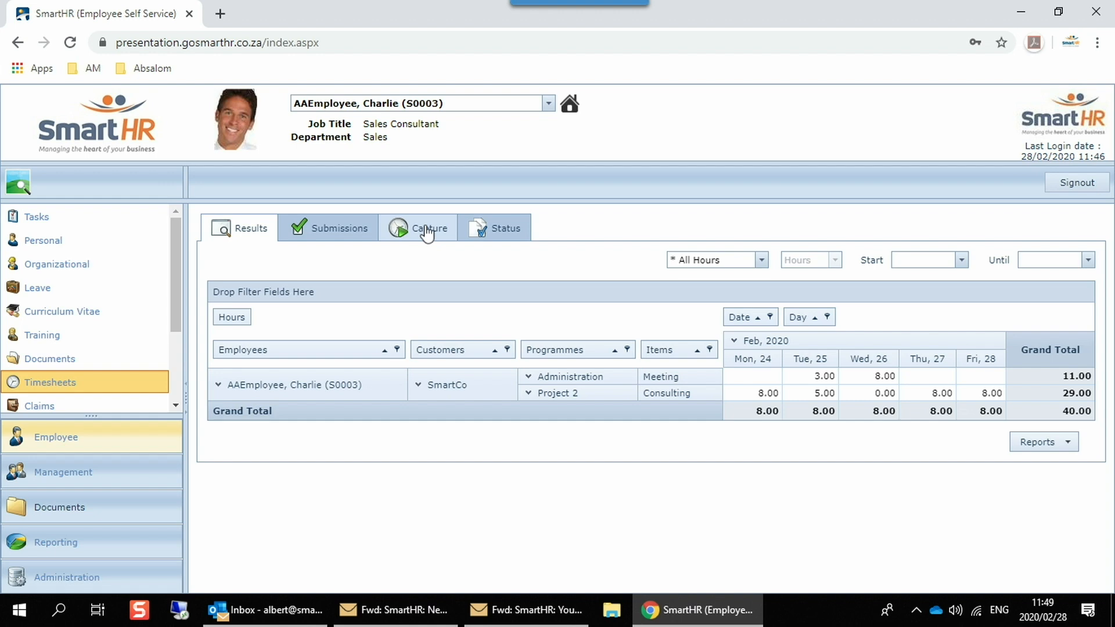
# Step: Begin a timesheet entry for the week starting 23-Feb-2020 with customer SmartCo, programme Development and item SmartHR Development
pyautogui.click(427, 232)
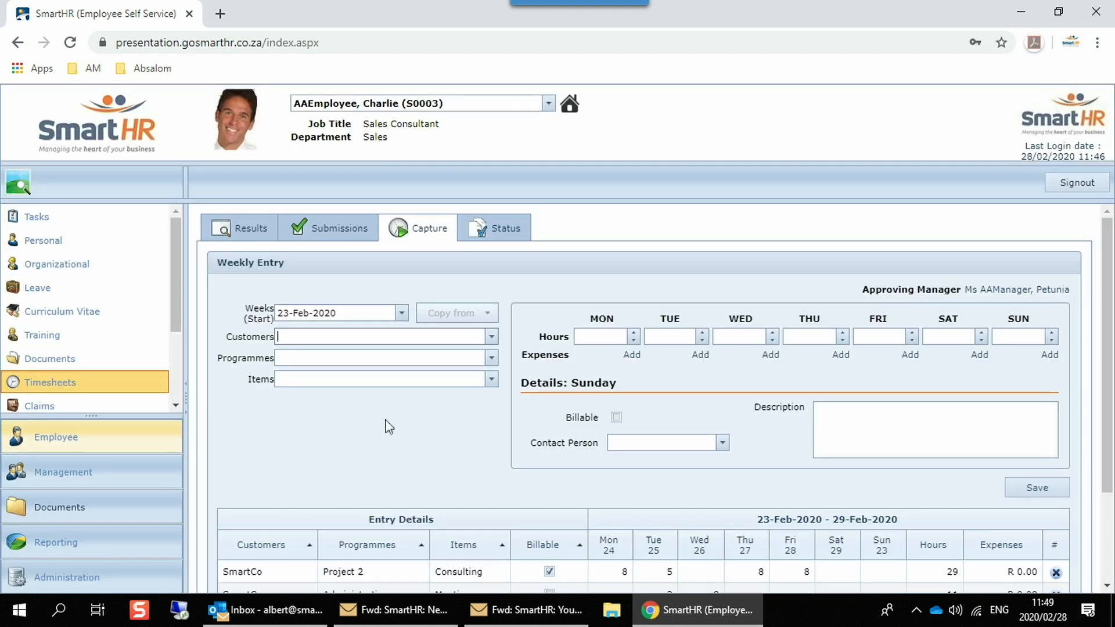
pyautogui.scroll(-2, 380, 433)
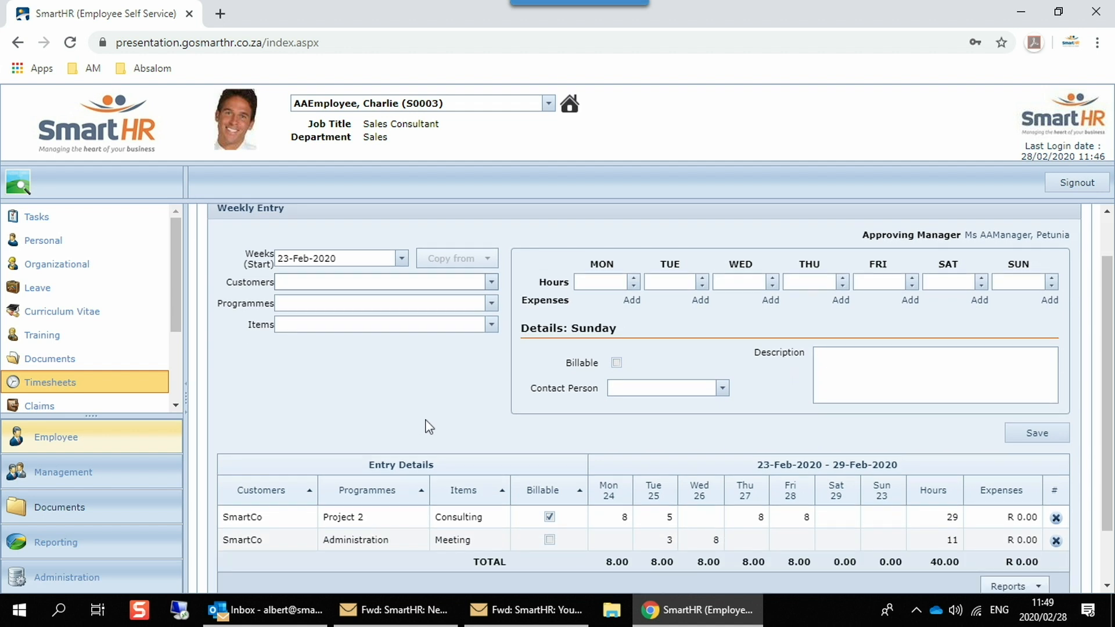
pyautogui.scroll(2, 421, 417)
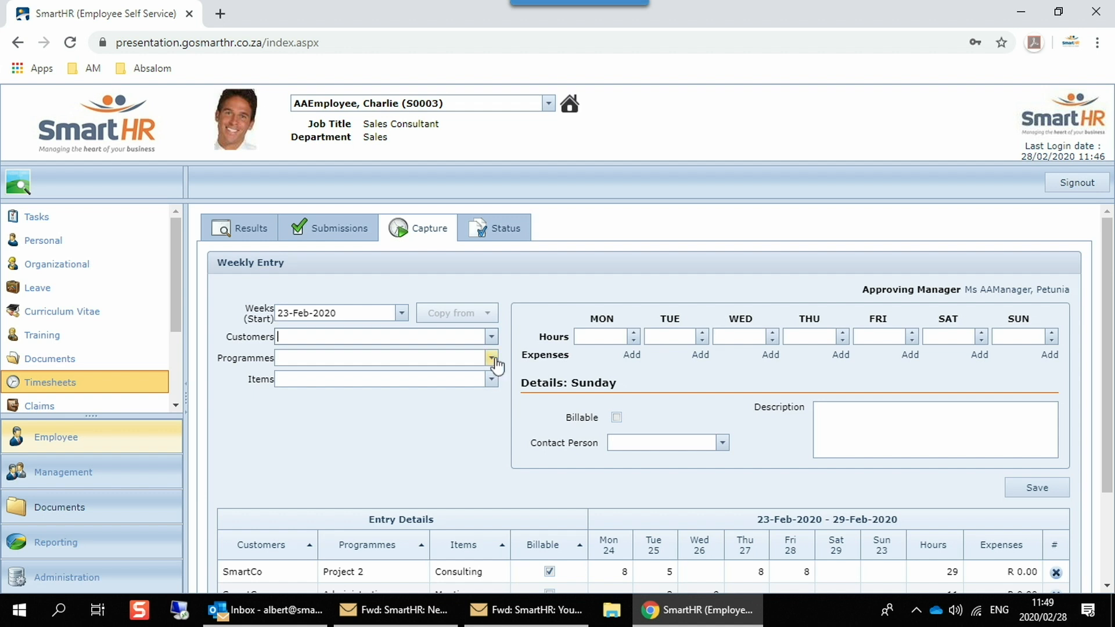
pyautogui.click(491, 337)
pyautogui.scroll(-2, 360, 416)
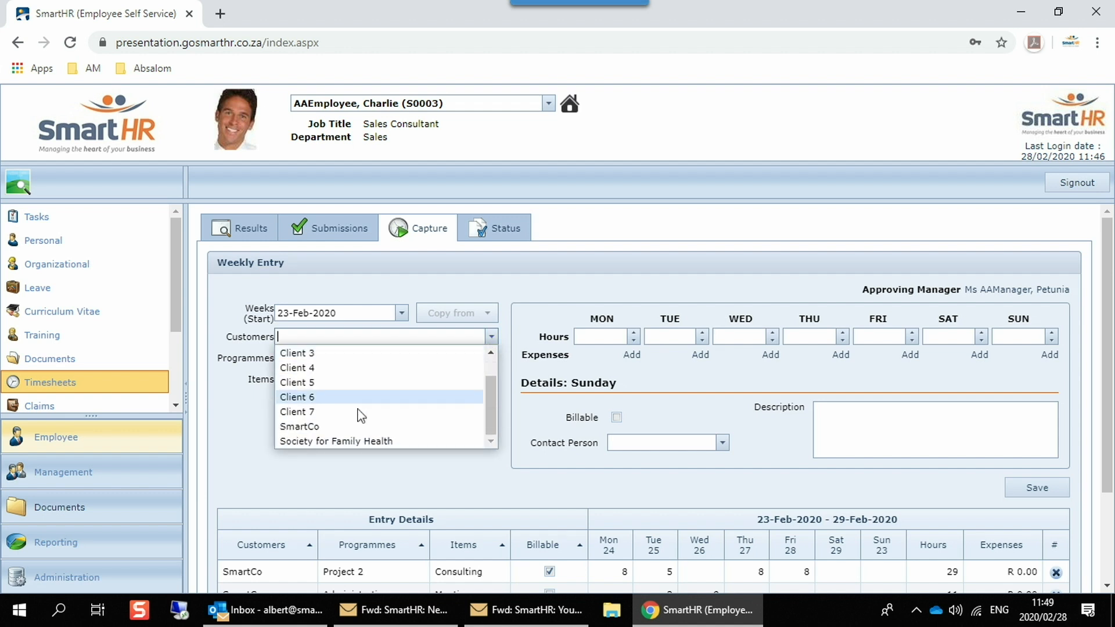
pyautogui.click(299, 428)
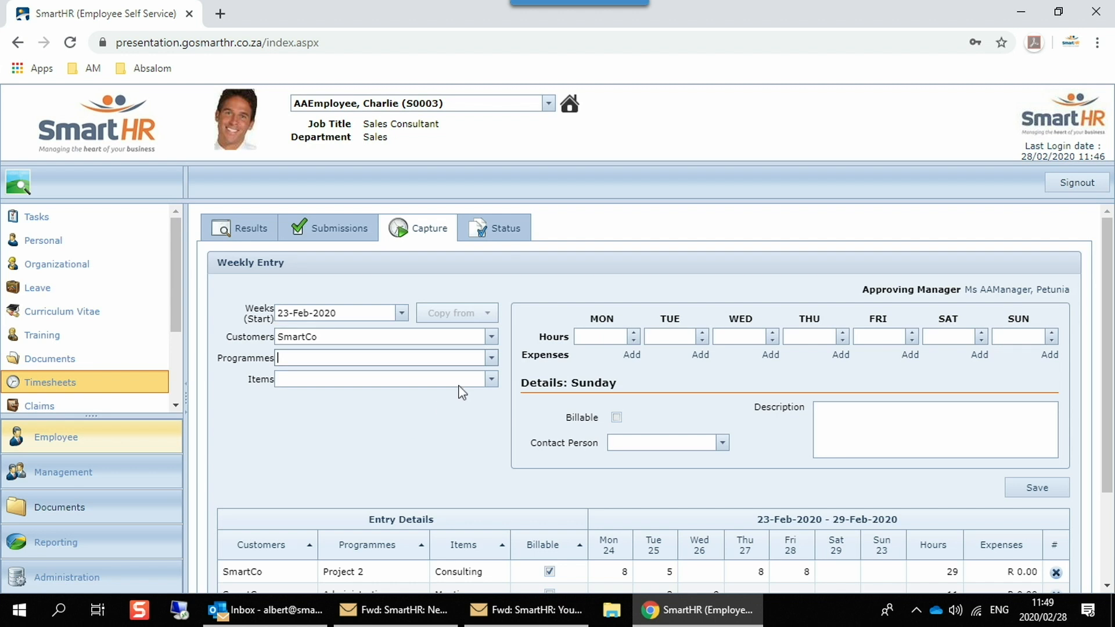
pyautogui.click(491, 358)
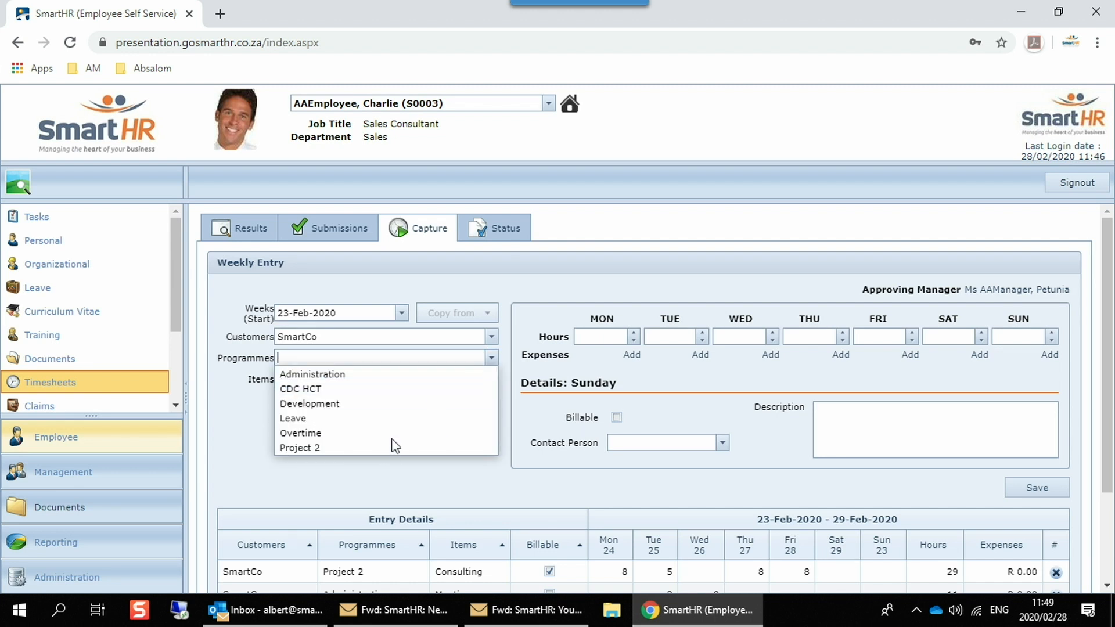
pyautogui.click(385, 405)
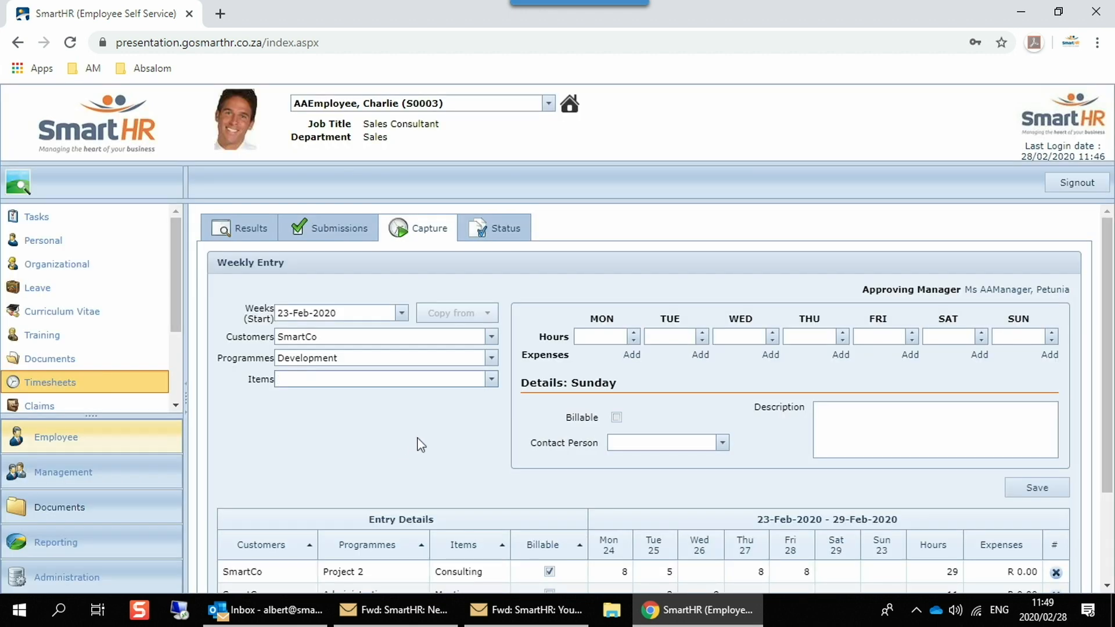
pyautogui.click(491, 378)
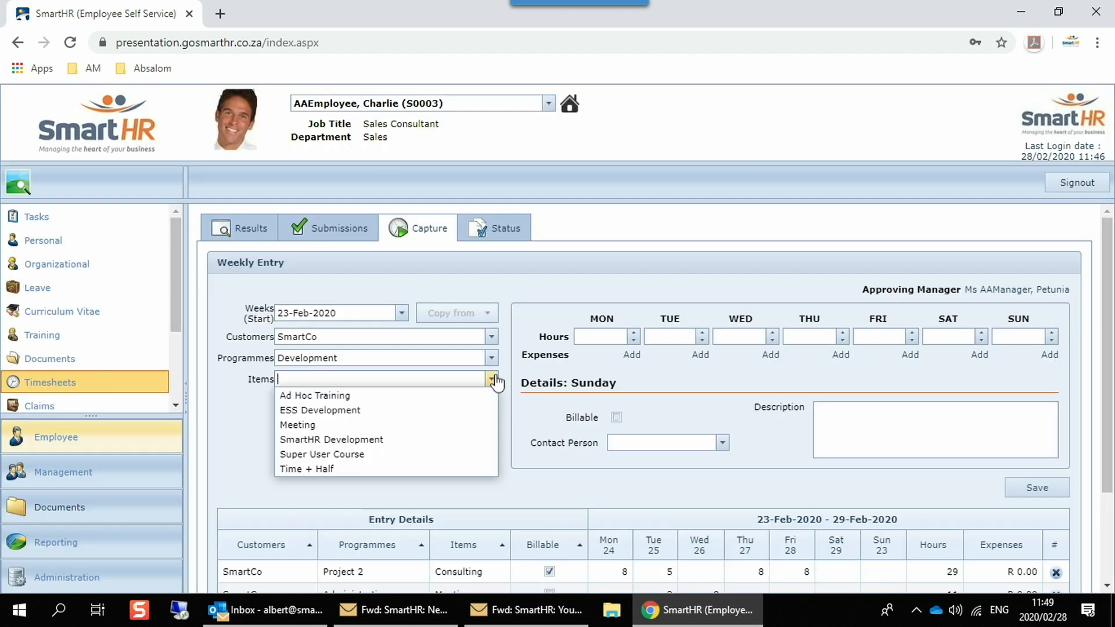
pyautogui.click(403, 444)
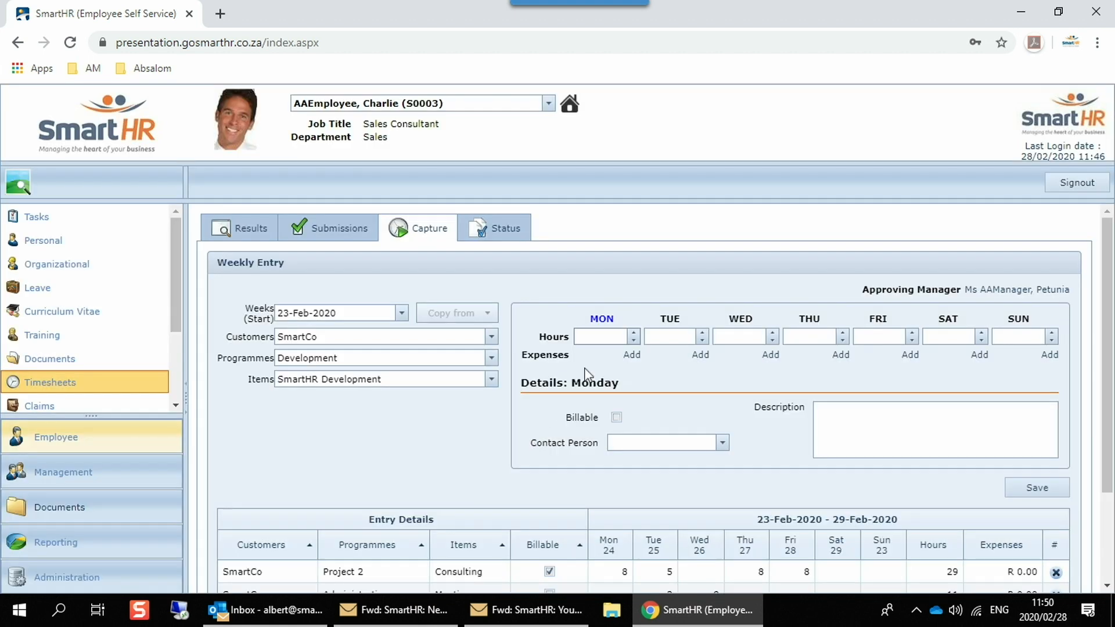
# Step: Fill in the entry's daily hours: 8 for Monday, 8 for Tuesday, 5 for Wednesday and 3 for Thursday
pyautogui.click(594, 336)
pyautogui.write('8')
pyautogui.click(677, 336)
pyautogui.write('8')
pyautogui.click(745, 336)
pyautogui.write('5')
pyautogui.click(800, 337)
pyautogui.write('3')
# Step: Add the description "Meeting" to Friday's details and look over the week's entry table down to the submission option
pyautogui.click(869, 337)
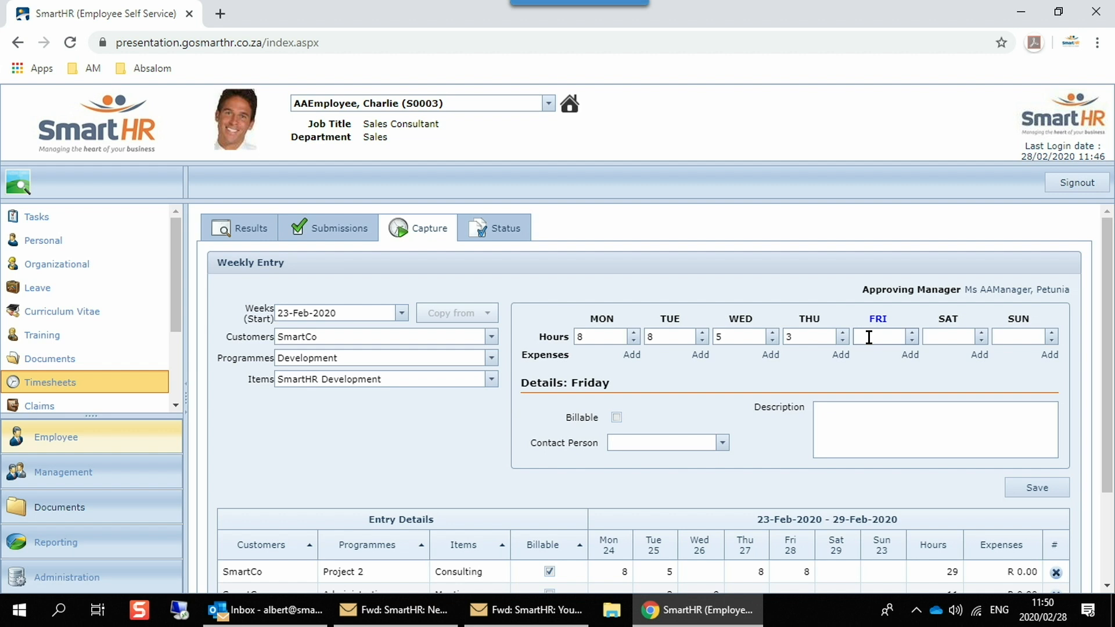
pyautogui.click(616, 417)
pyautogui.click(617, 418)
pyautogui.click(837, 423)
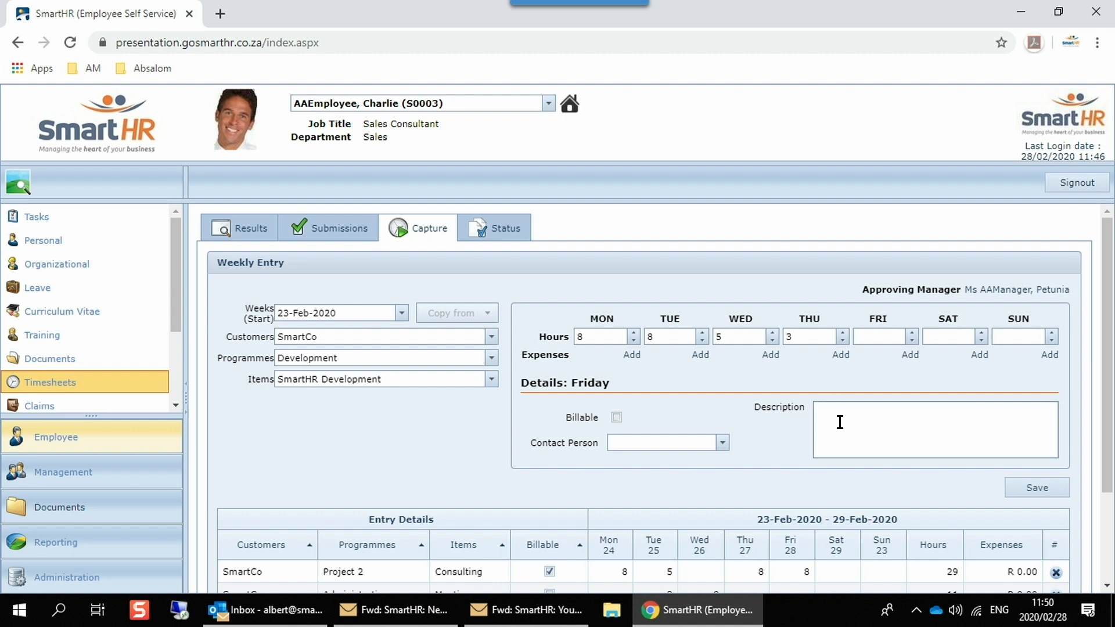
pyautogui.write('Meeting')
pyautogui.scroll(-2, 412, 516)
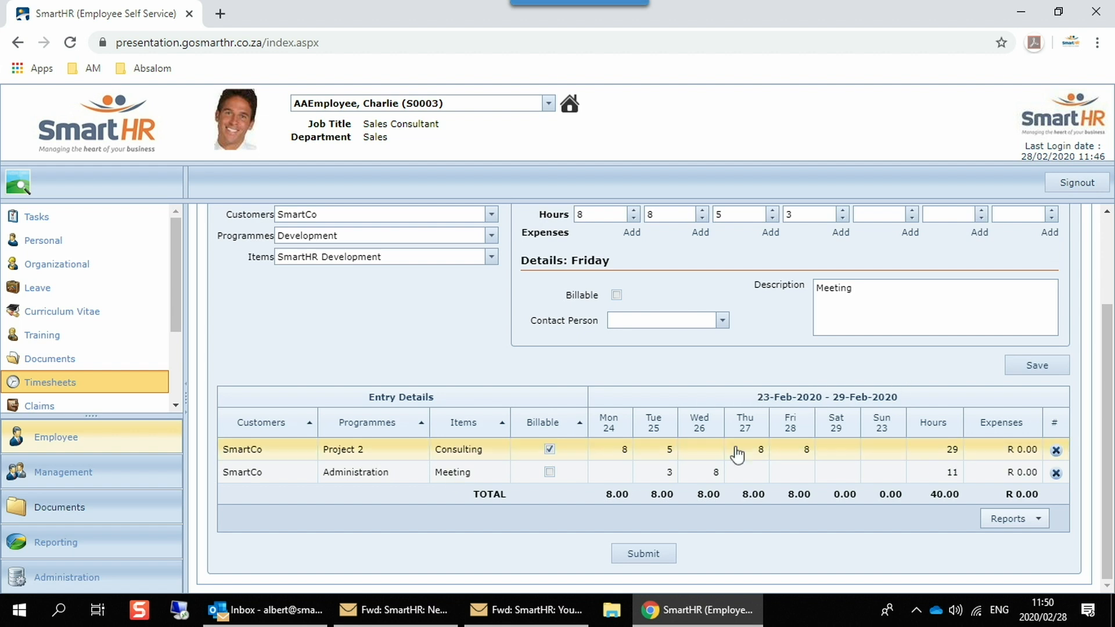
pyautogui.scroll(2, 444, 426)
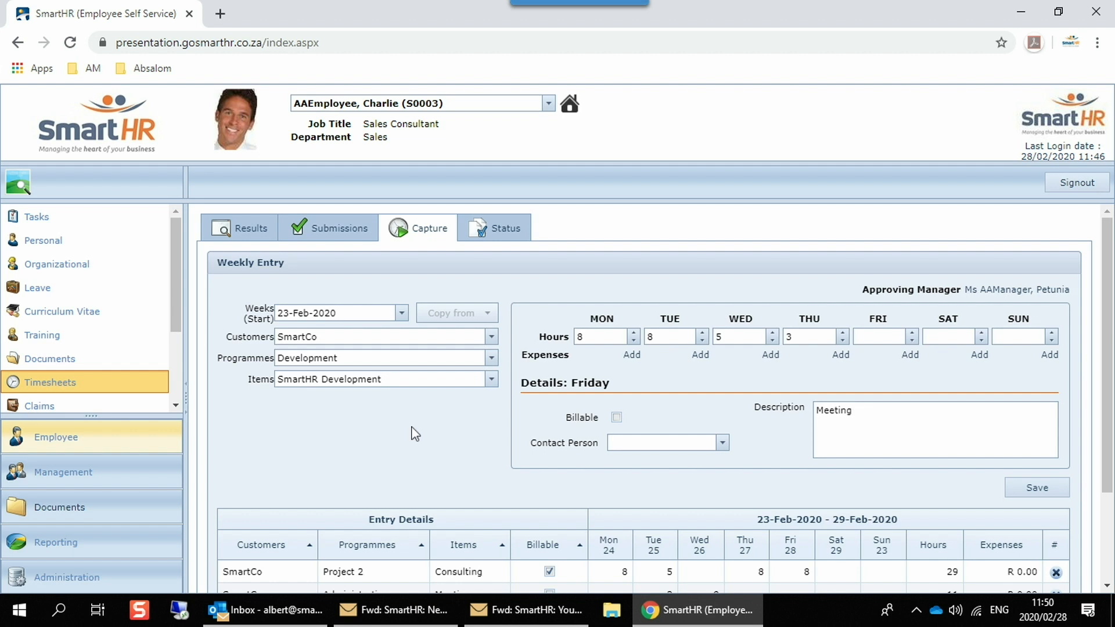
pyautogui.scroll(-3, 439, 429)
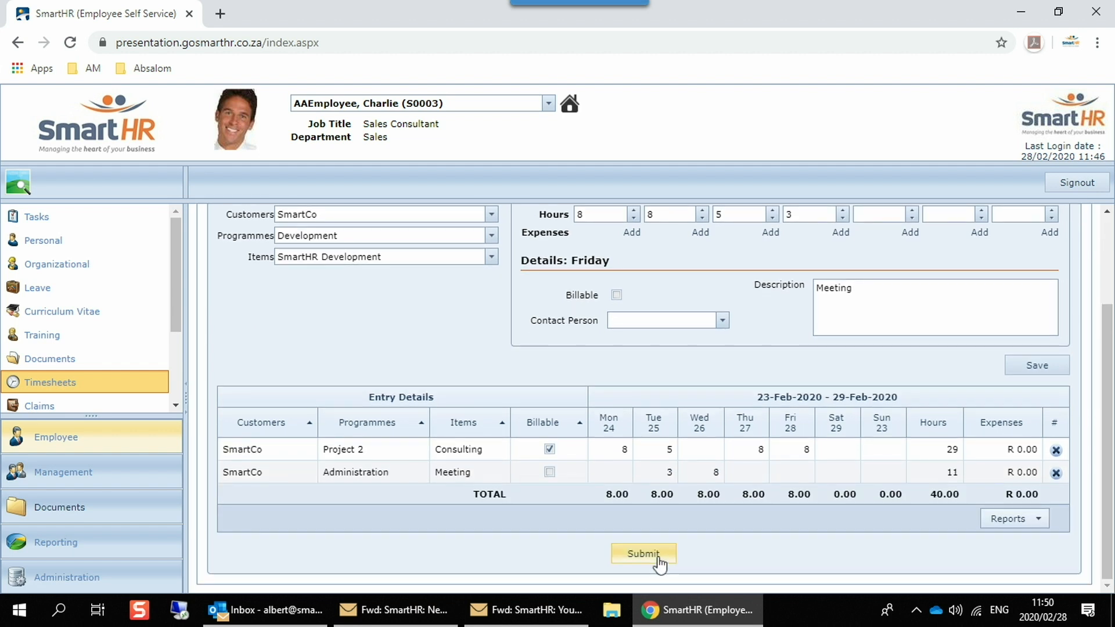
# Step: Sign out of the employee account and log in as the manager with the account username and password
pyautogui.click(1075, 185)
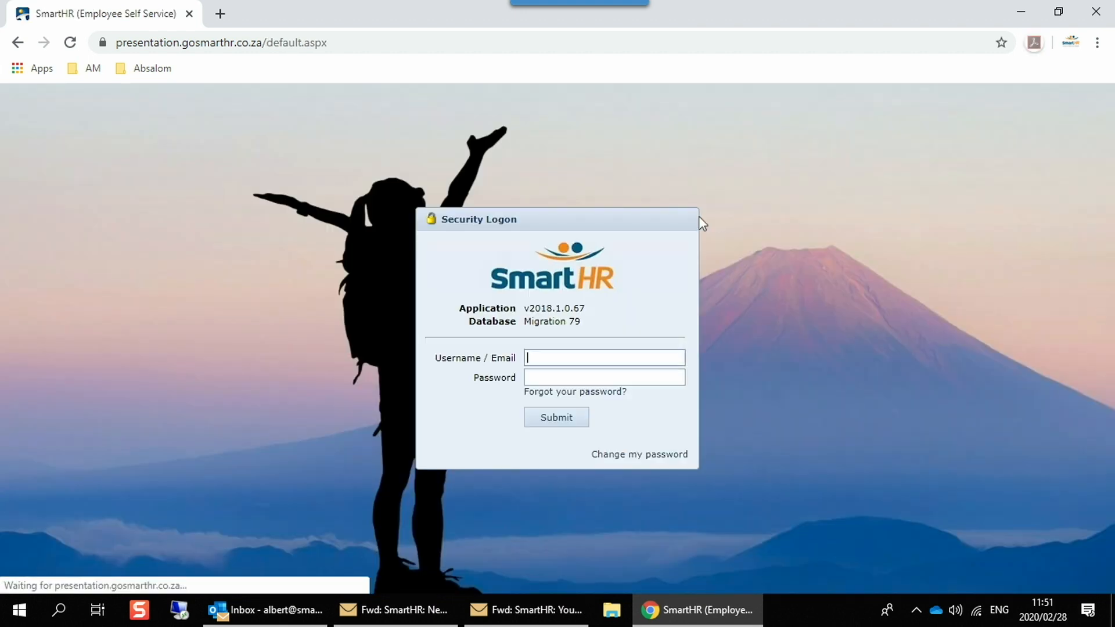
pyautogui.click(584, 357)
pyautogui.write('ma')
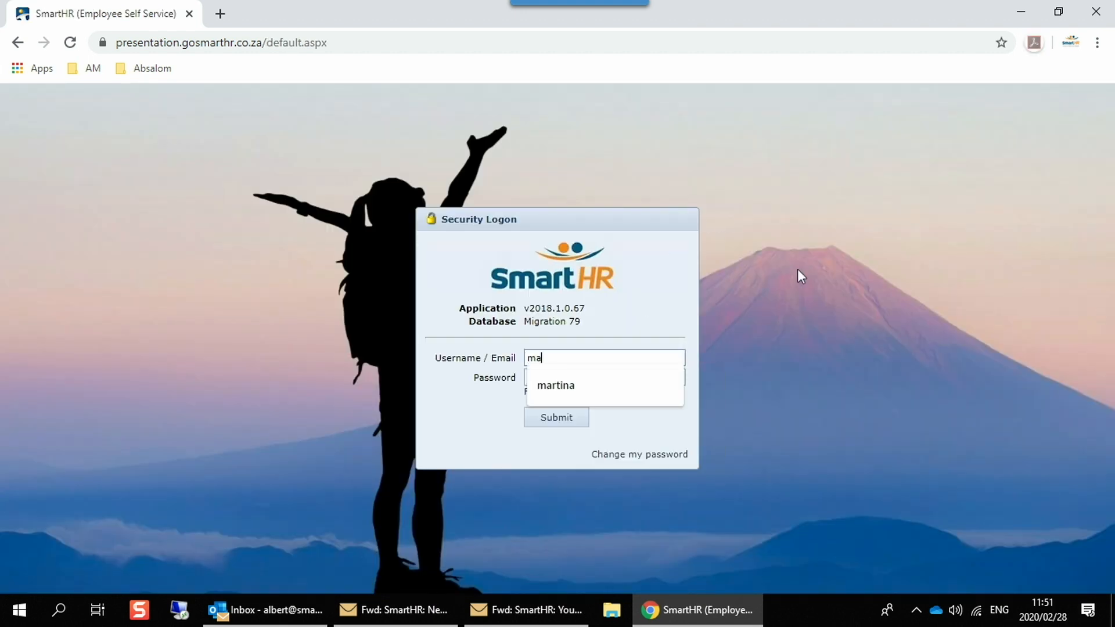
pyautogui.write('nager')
pyautogui.press('Tab')
pyautogui.write('a')
pyautogui.press('Return')
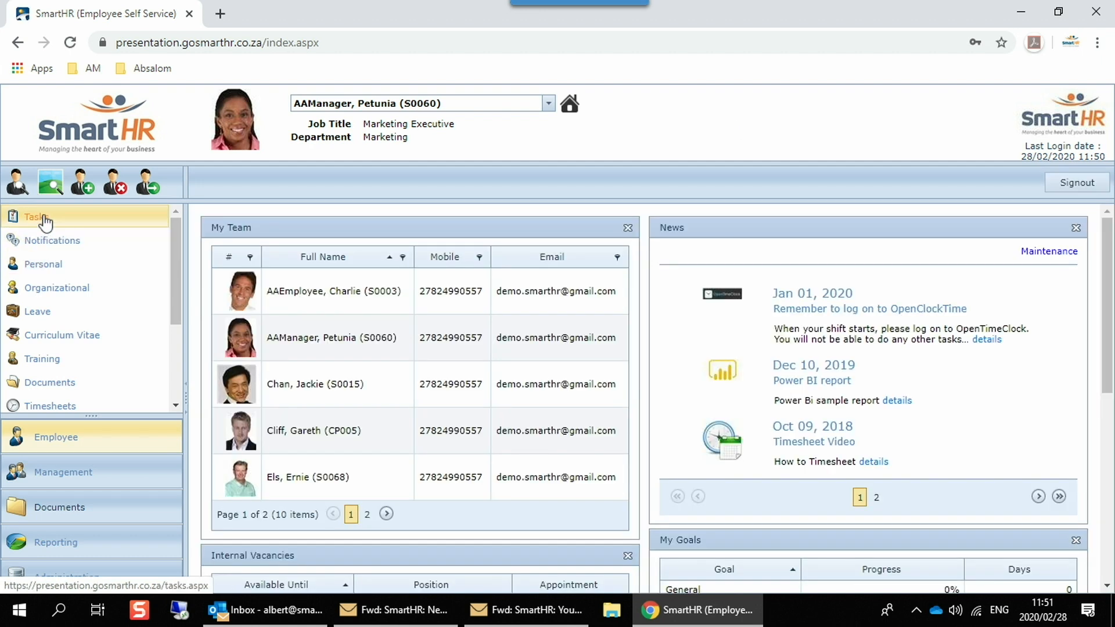
# Step: Open the timesheet task dated 28-Feb-2020 from the task inbox and review its entries, approval options and audit changes
pyautogui.click(42, 220)
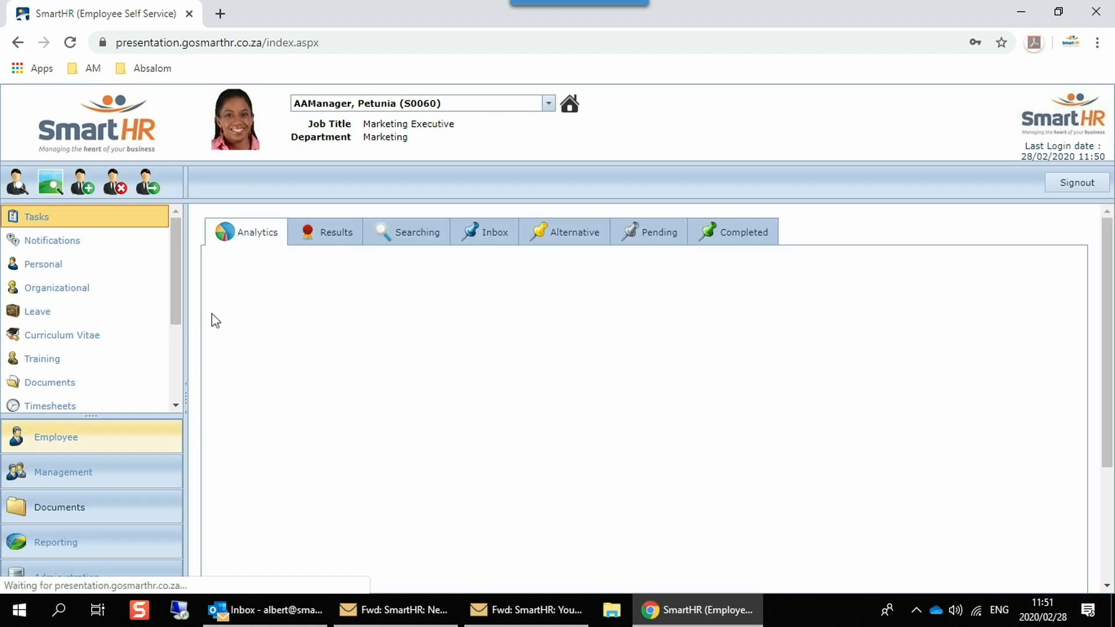
pyautogui.click(325, 236)
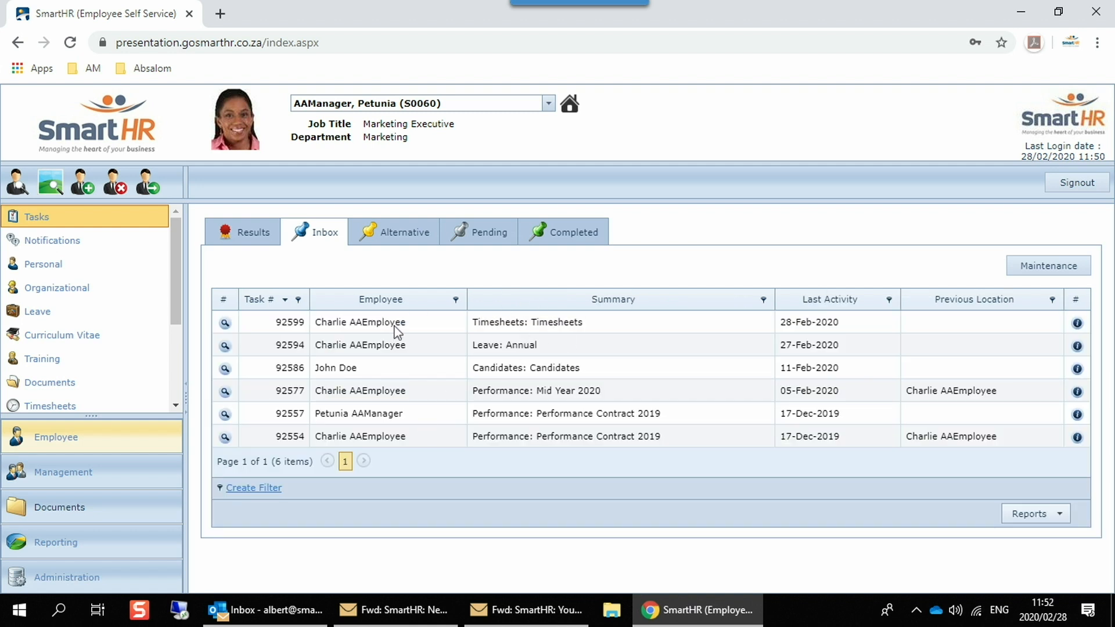
pyautogui.click(225, 323)
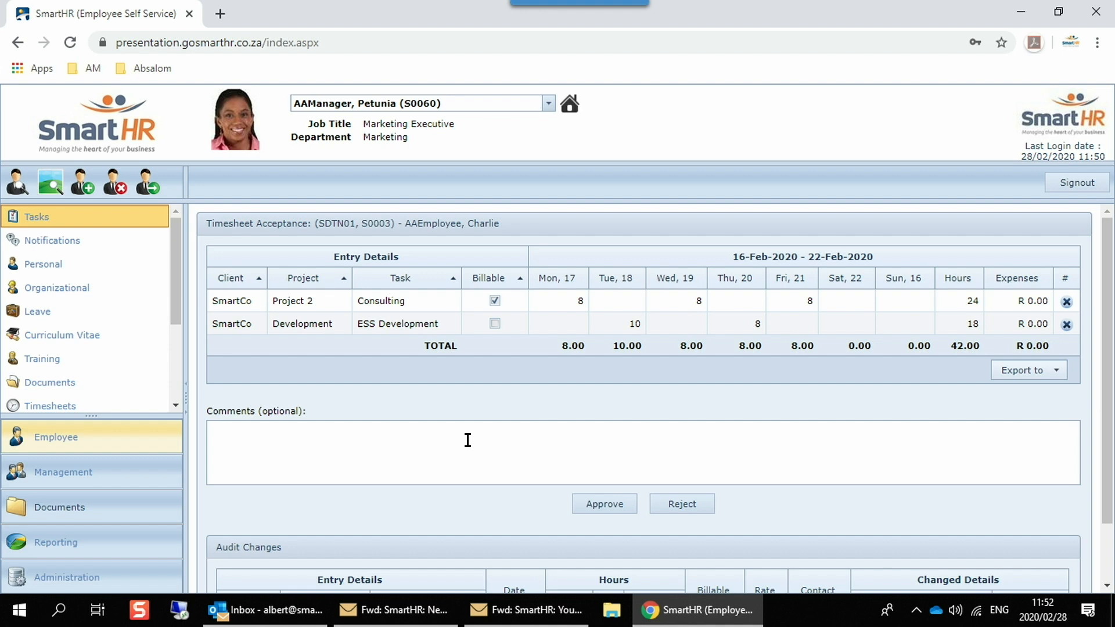
pyautogui.scroll(-1, 466, 440)
pyautogui.scroll(1, 466, 440)
pyautogui.scroll(-1, 720, 483)
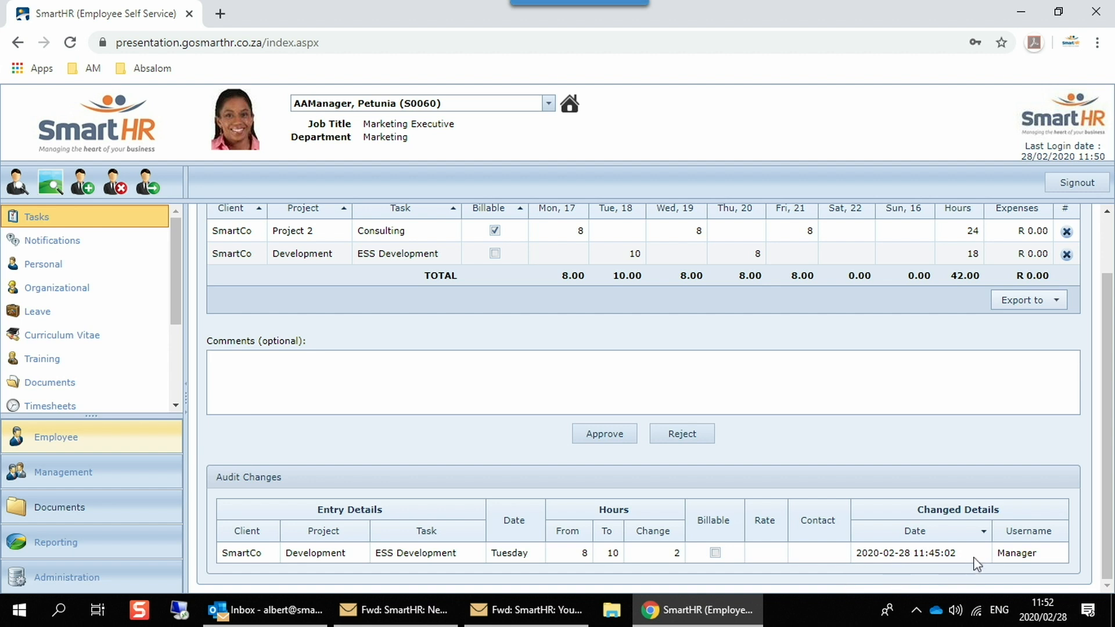
pyautogui.scroll(1, 709, 423)
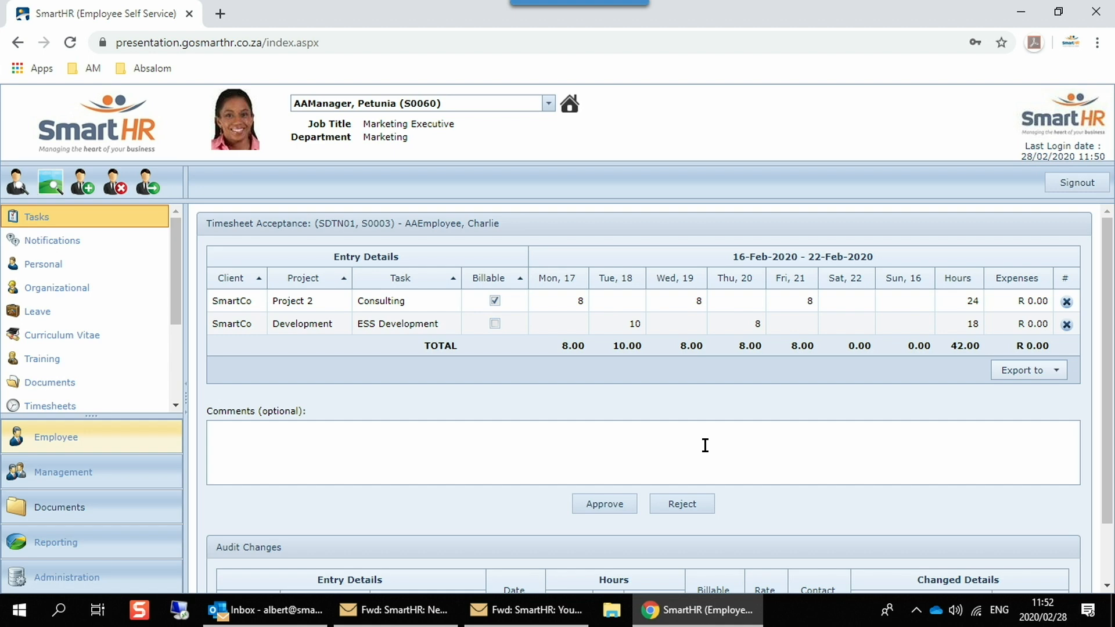
# Step: Sign out of the manager account and log in as the HR user with the account username and password
pyautogui.click(1076, 183)
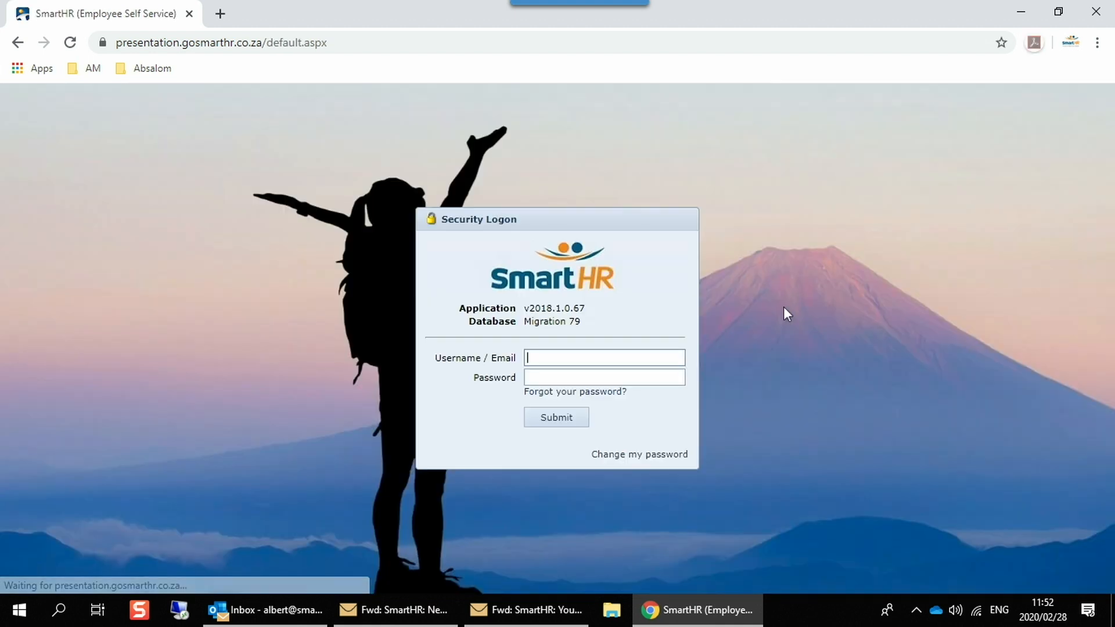
pyautogui.write('hr')
pyautogui.press('Tab')
pyautogui.write('1')
pyautogui.press('Return')
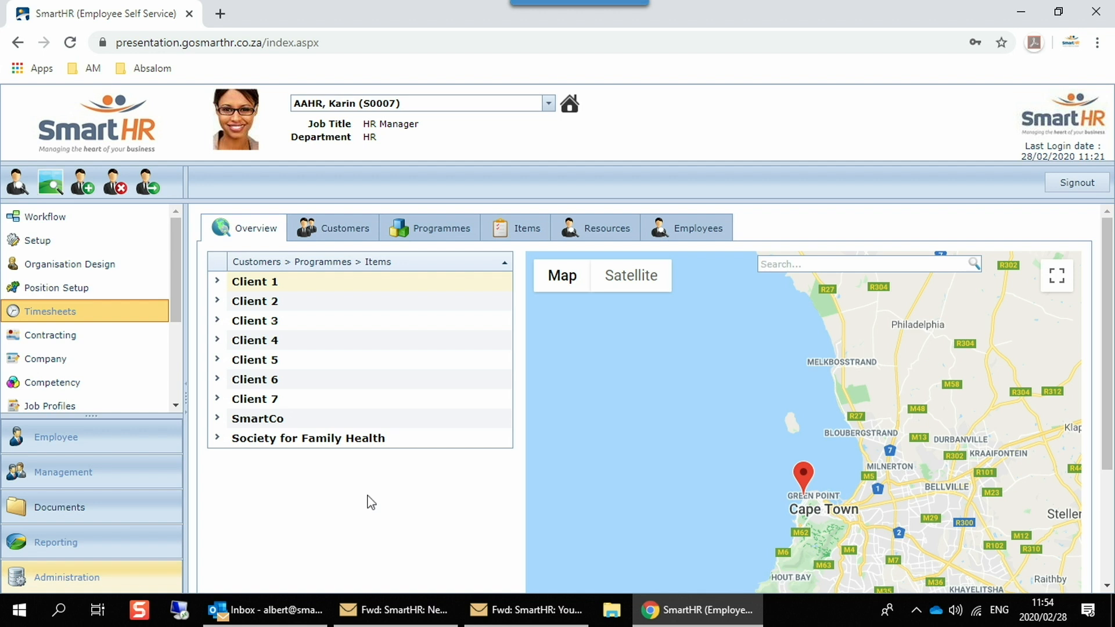
# Step: Expand customer SmartCo and its Project 1 programme in the timesheet overview and examine the items beneath them
pyautogui.click(217, 418)
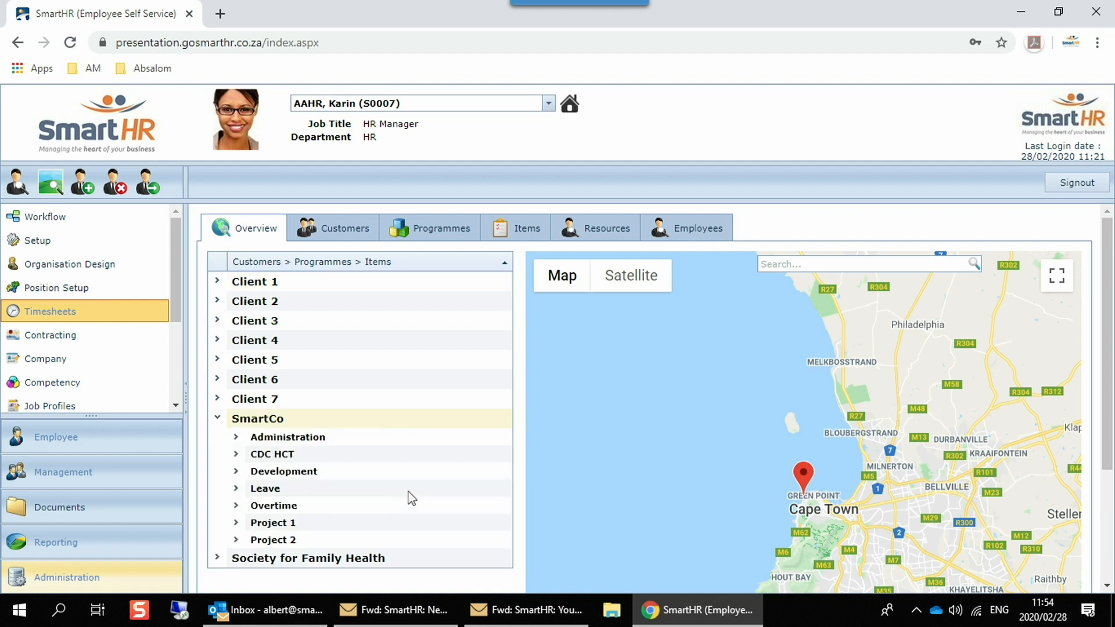
pyautogui.scroll(-3, 417, 486)
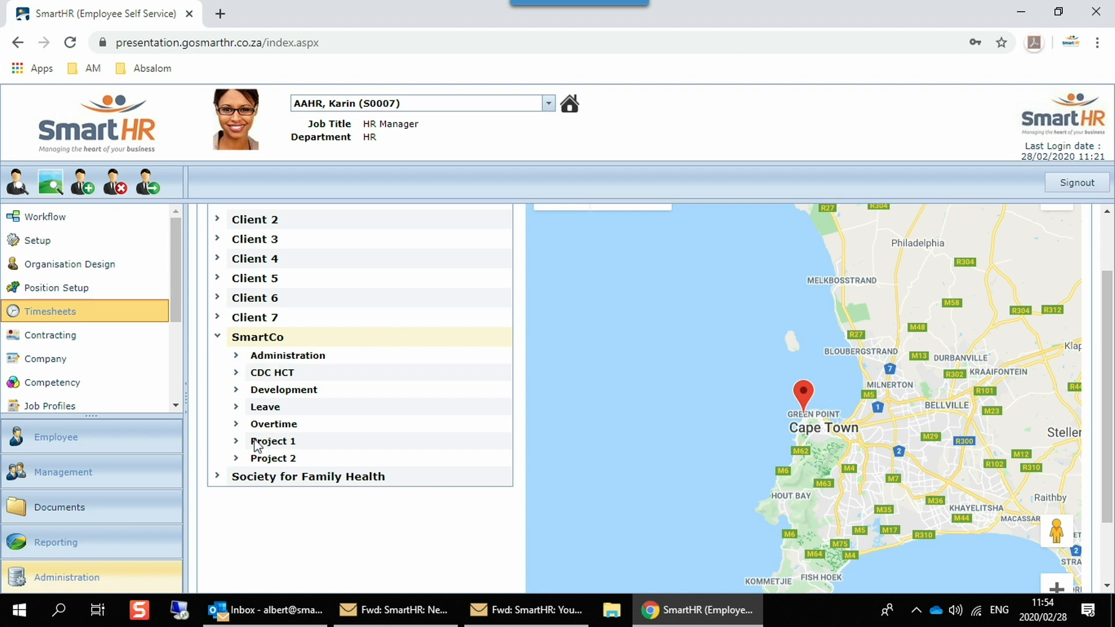
pyautogui.click(236, 443)
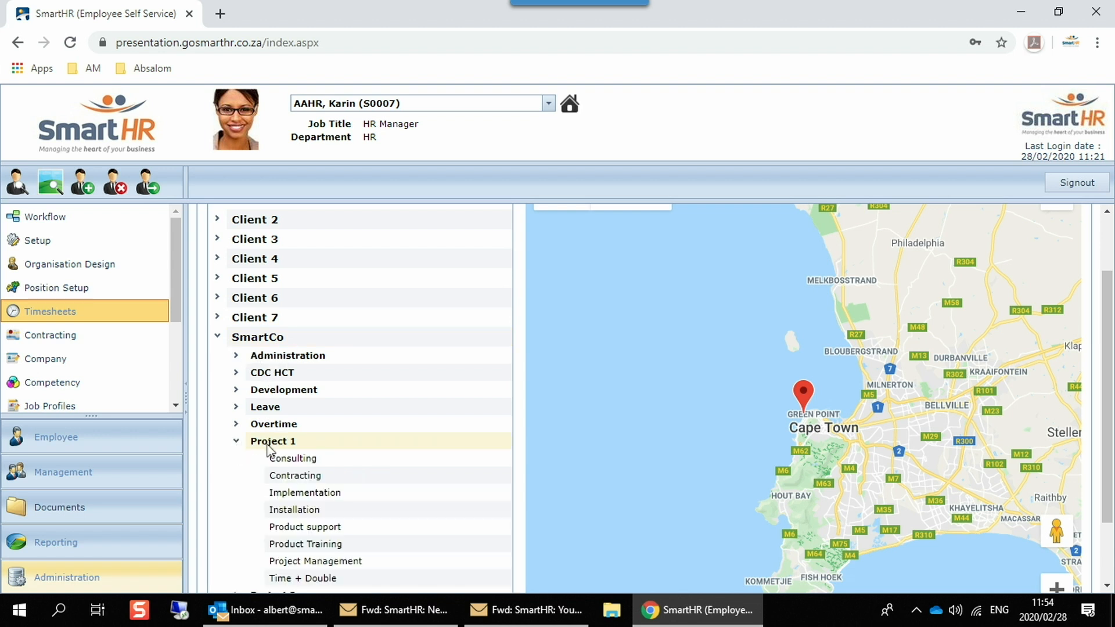
pyautogui.scroll(-2, 325, 352)
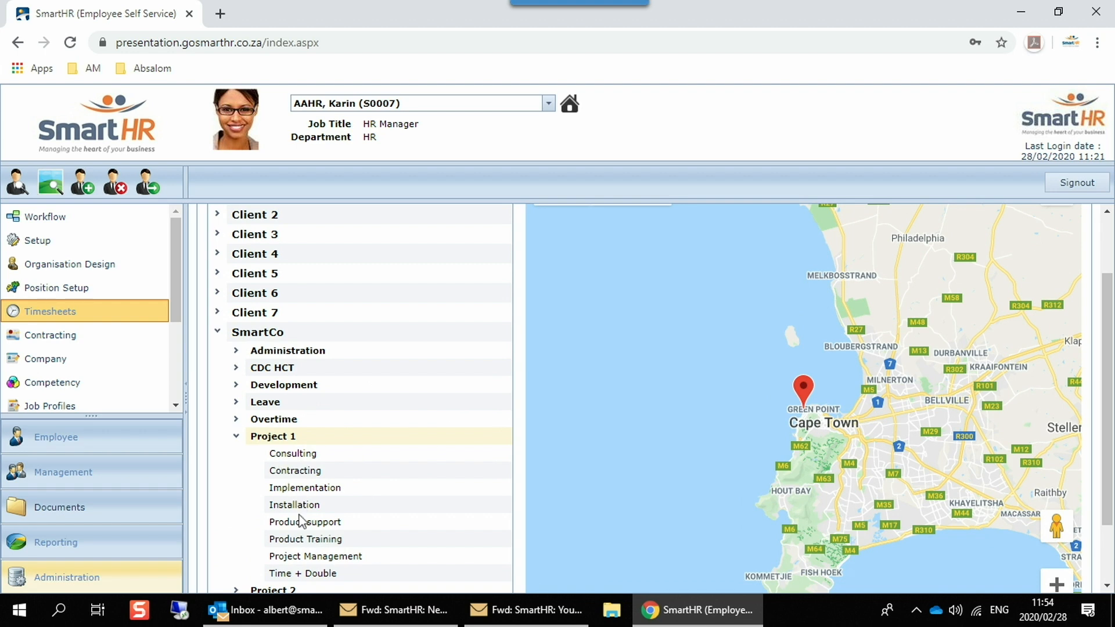
pyautogui.scroll(-1, 314, 503)
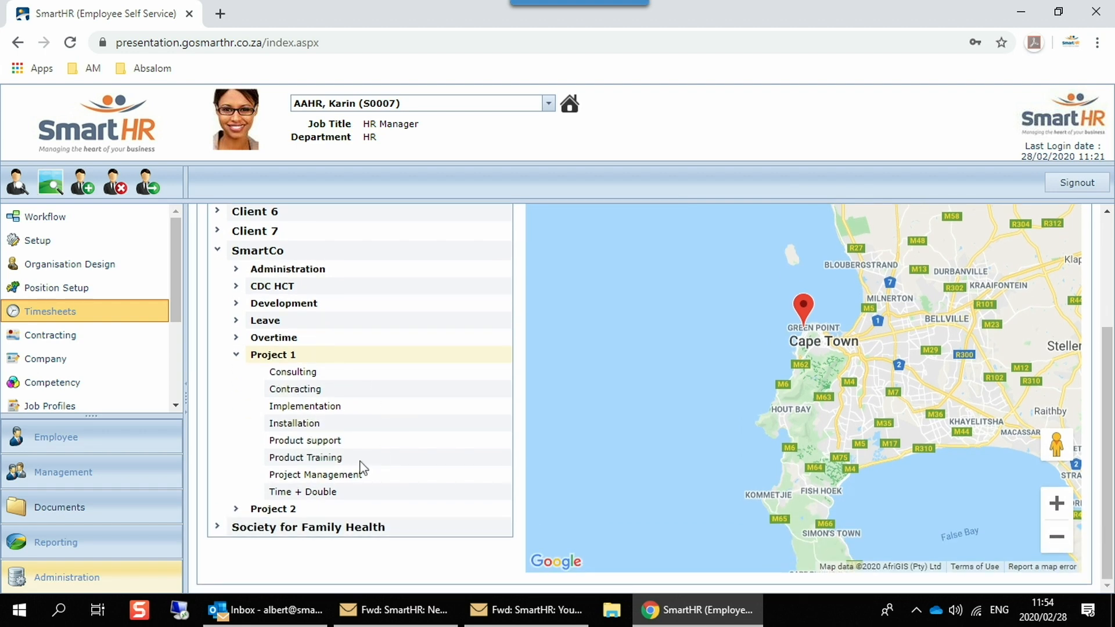
pyautogui.scroll(5, 394, 504)
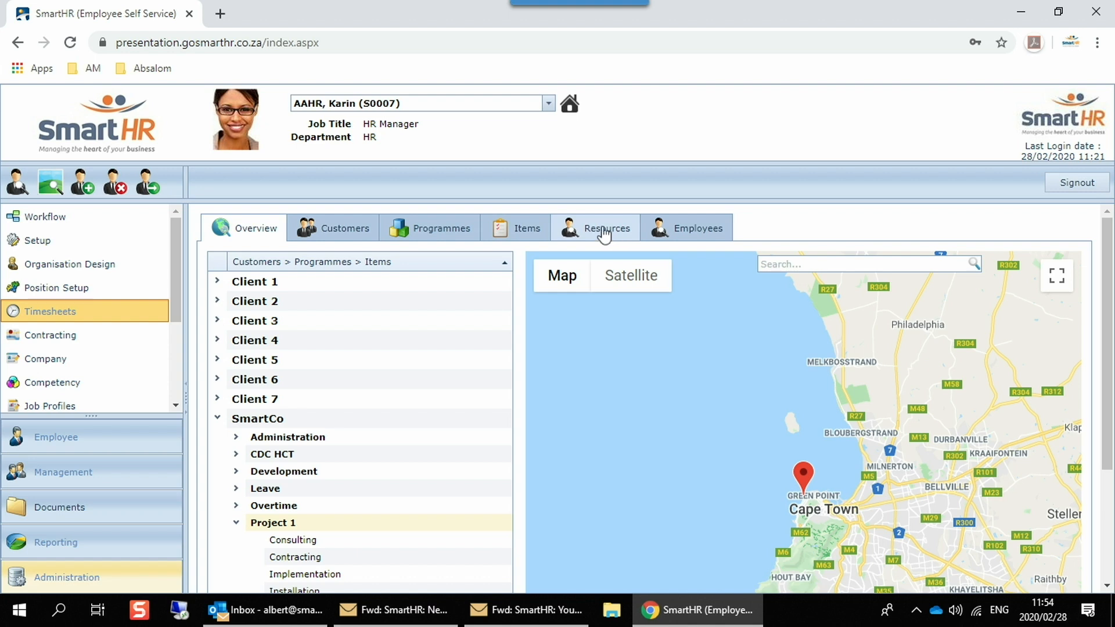
# Step: Open SmartCo's customer record, view its general and address details, and return to the timesheet overview
pyautogui.click(345, 236)
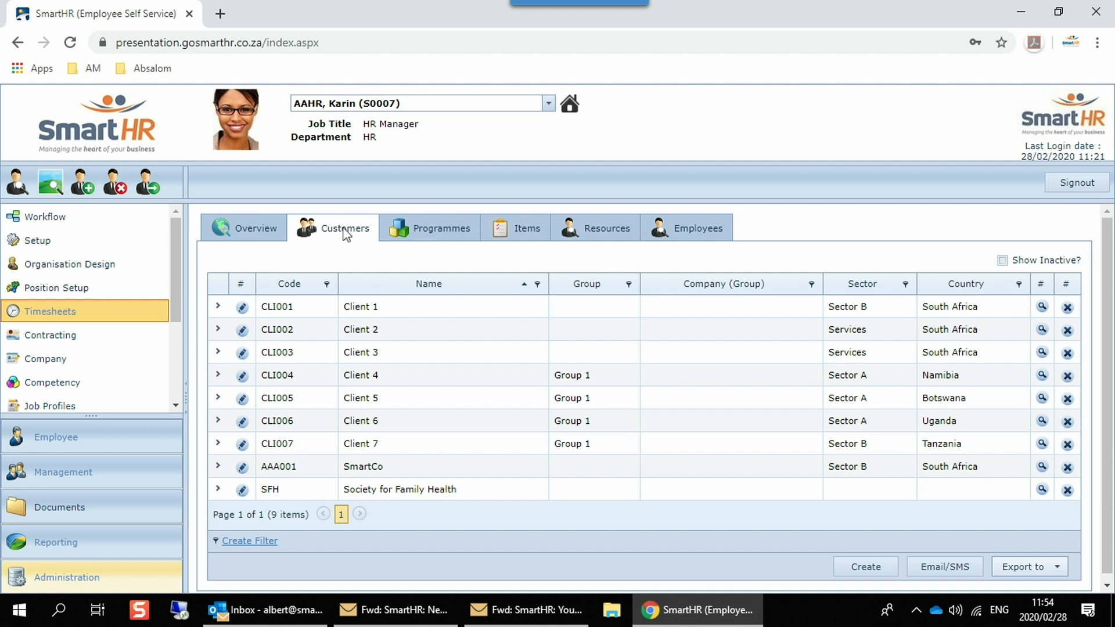
pyautogui.click(241, 470)
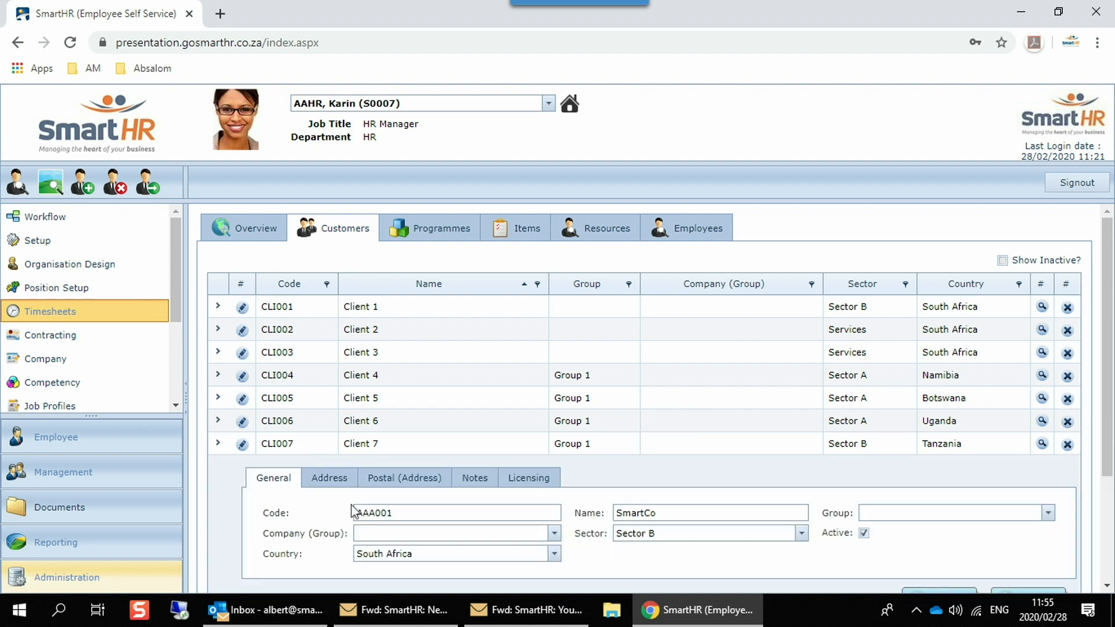
pyautogui.scroll(-3, 506, 347)
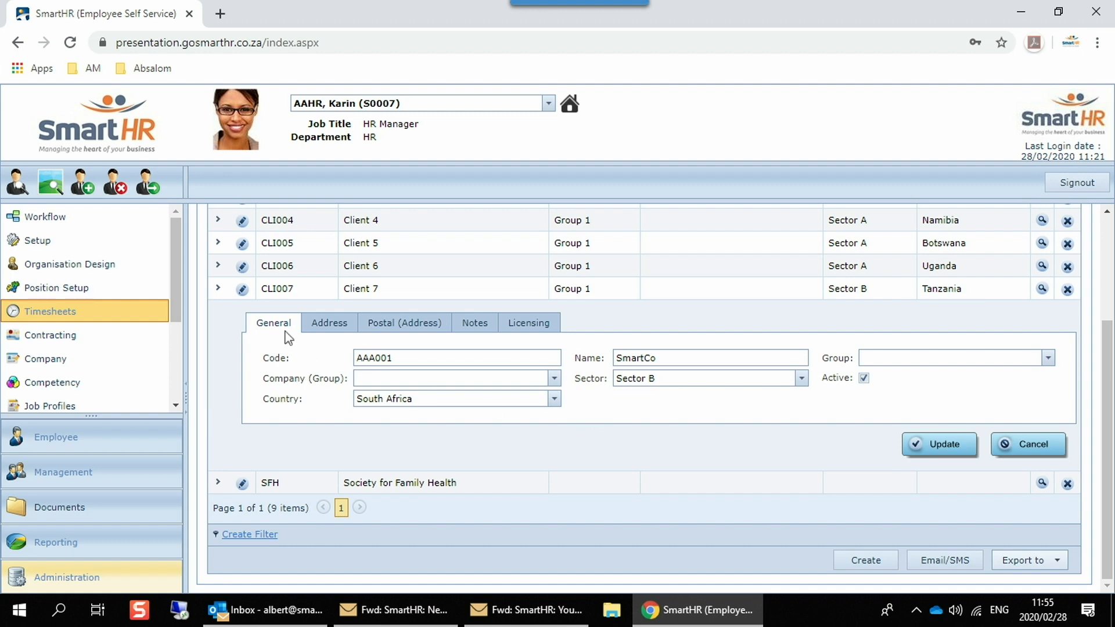
pyautogui.click(329, 326)
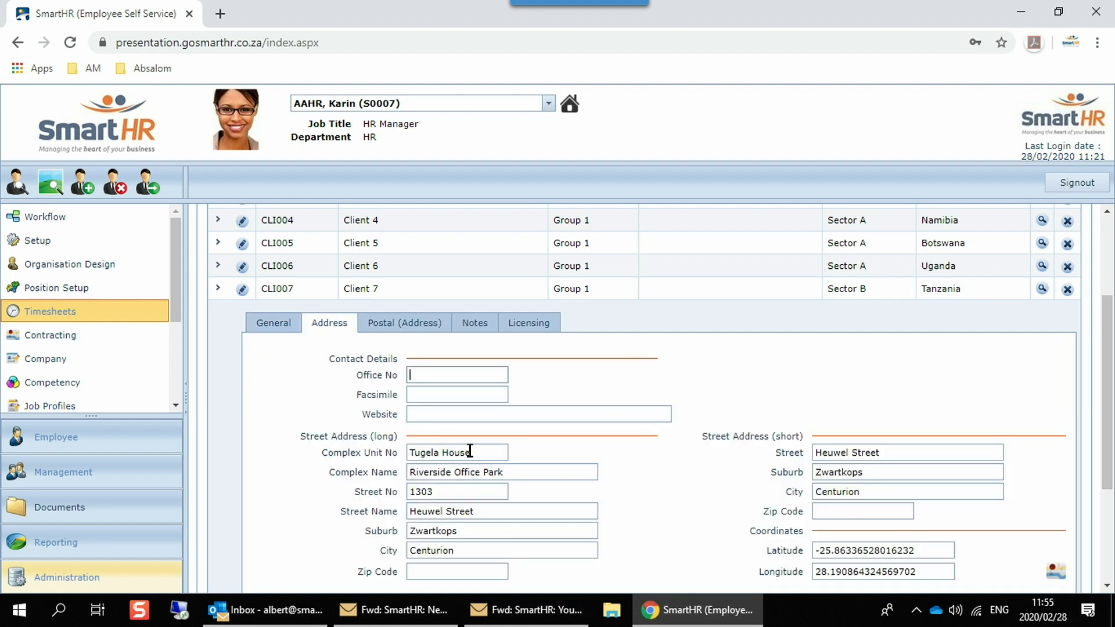
pyautogui.scroll(3, 444, 436)
pyautogui.click(248, 229)
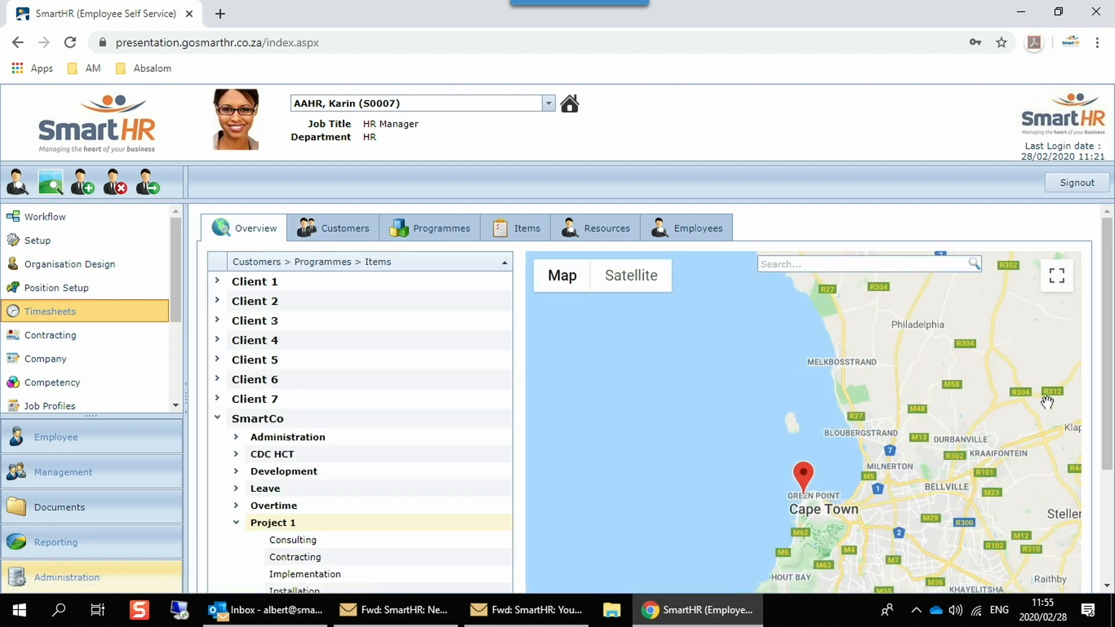
# Step: Examine the customer locations on the overview map, from Cape Town out to the whole of South Africa
pyautogui.scroll(-2, 972, 396)
pyautogui.moveTo(1010, 386); pyautogui.dragTo(595, 394)
pyautogui.scroll(-2, 850, 403)
pyautogui.moveTo(938, 341); pyautogui.dragTo(683, 407)
pyautogui.scroll(-2, 750, 398)
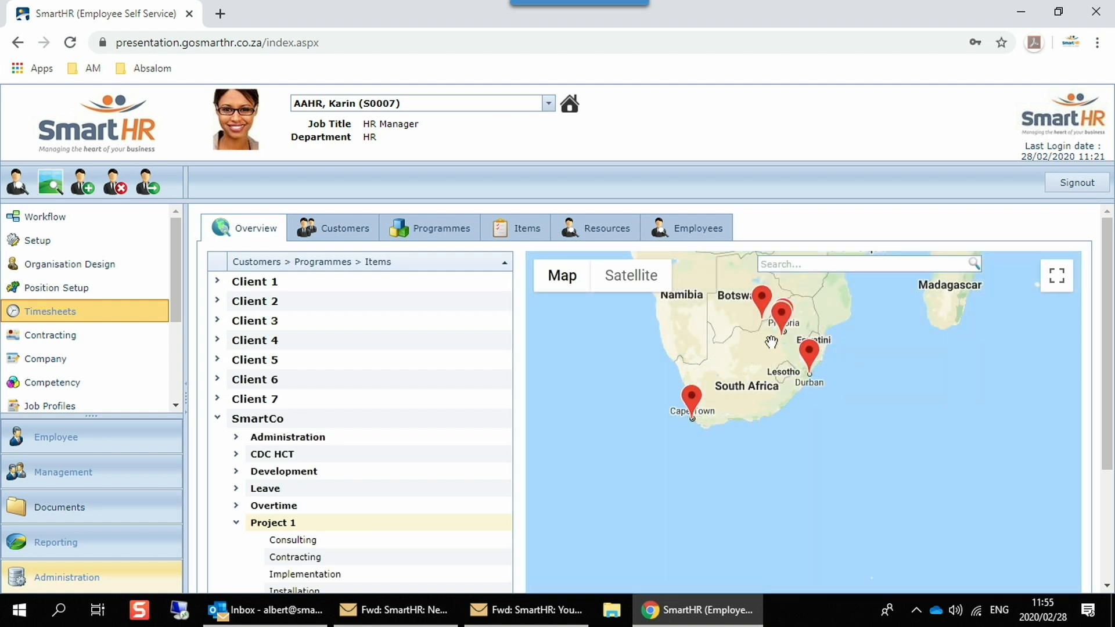
pyautogui.moveTo(743, 333); pyautogui.dragTo(690, 479)
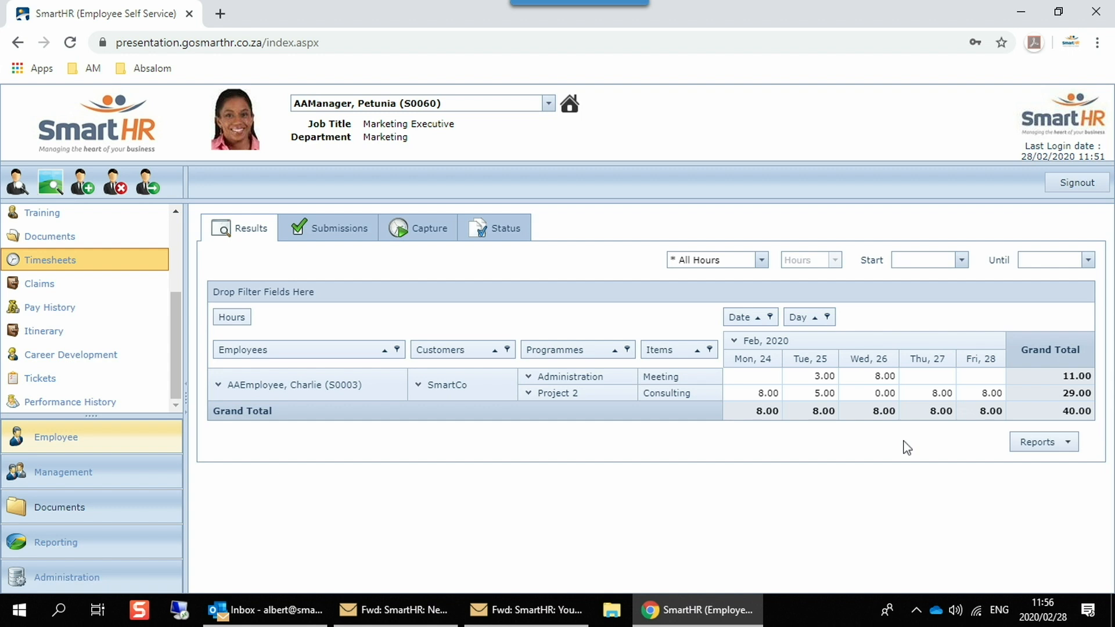
# Step: View the export formats offered for the manager's timesheet results and set the results period from 1/1/2020 until 2/29/2020
pyautogui.click(1063, 443)
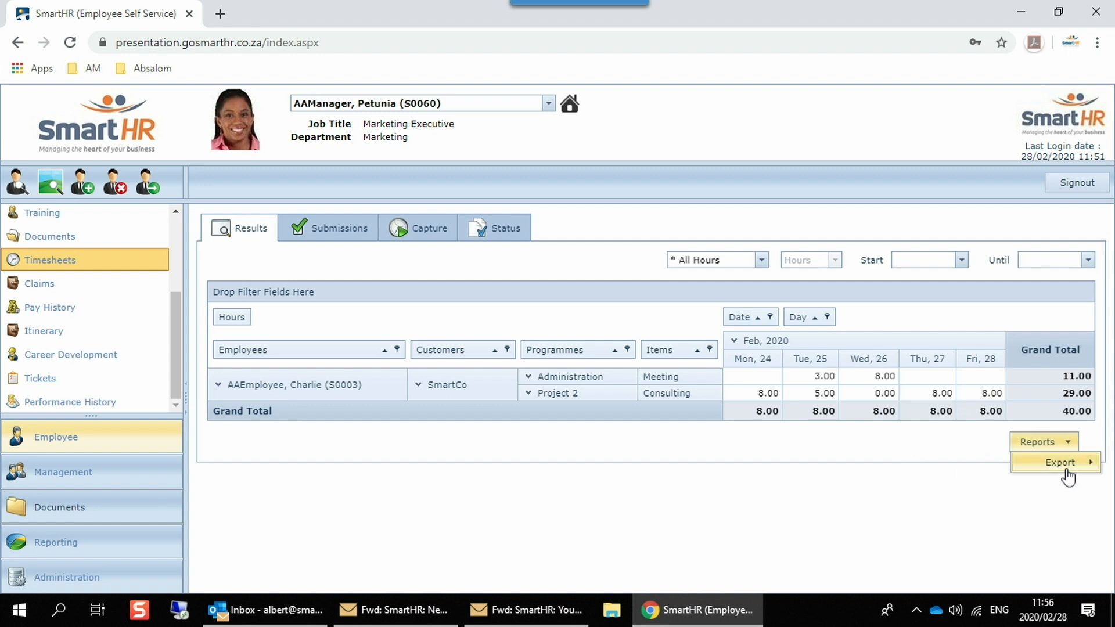
pyautogui.moveTo(1067, 472)
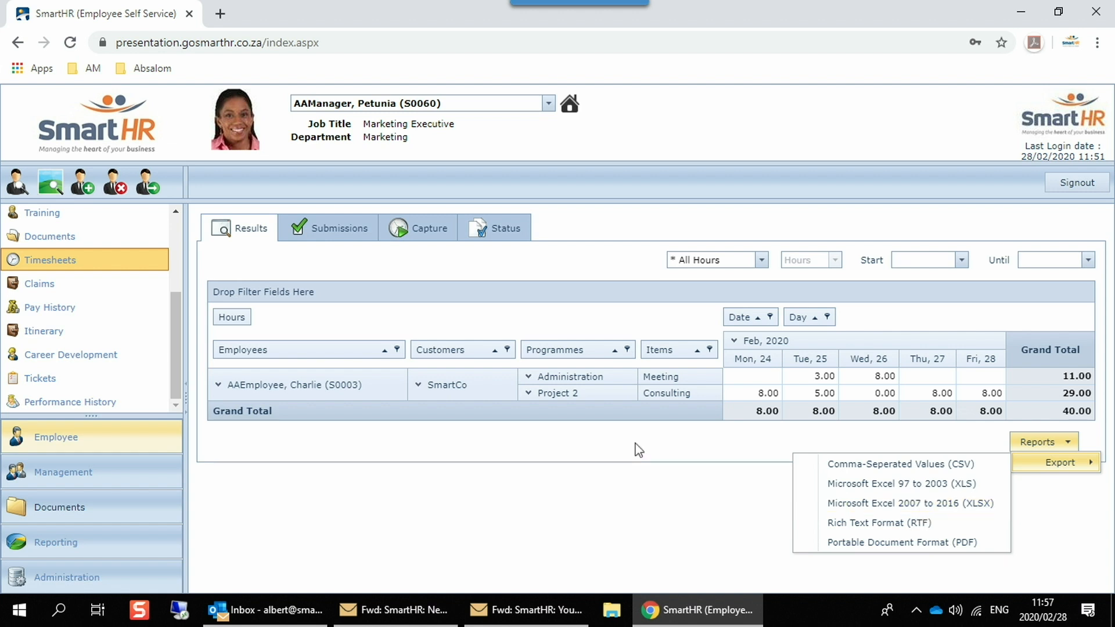
pyautogui.click(961, 260)
pyautogui.click(923, 281)
pyautogui.click(1003, 320)
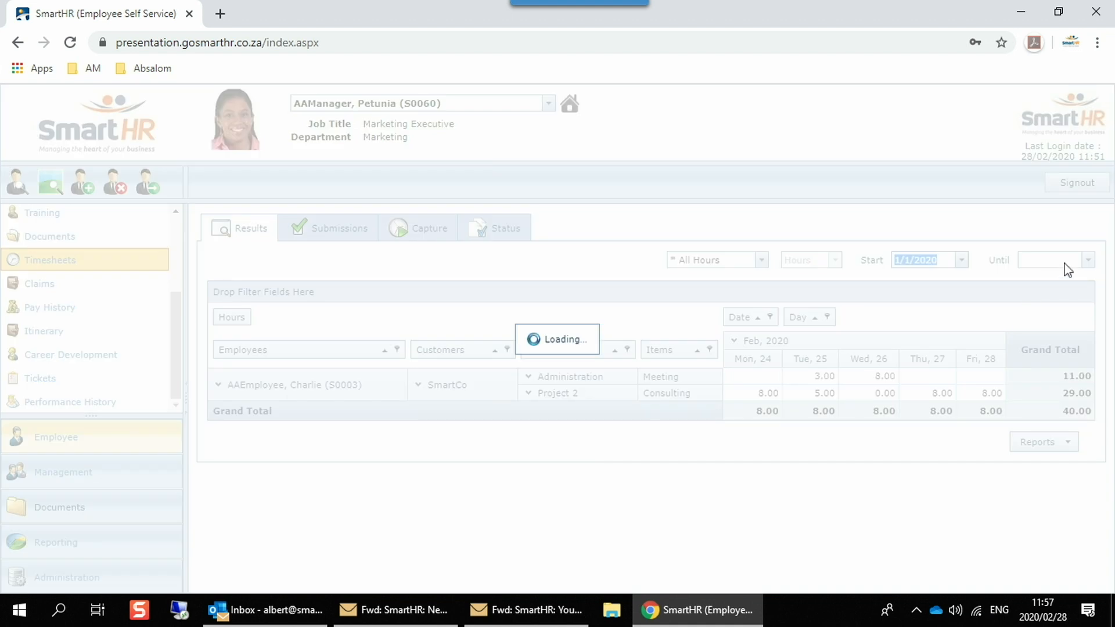
pyautogui.click(1088, 261)
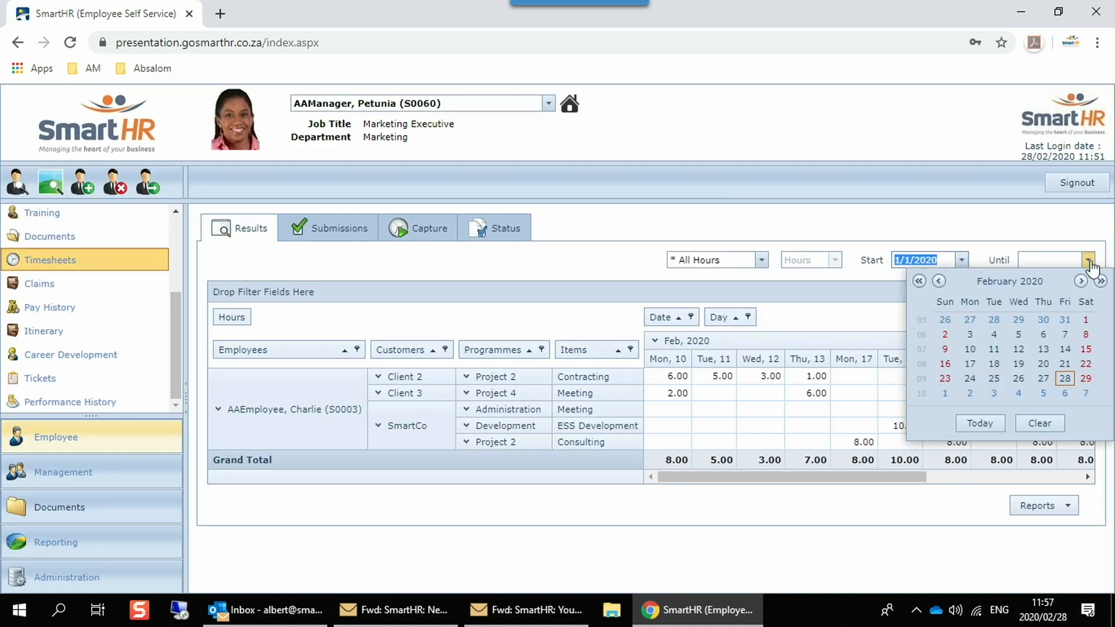
pyautogui.click(1085, 379)
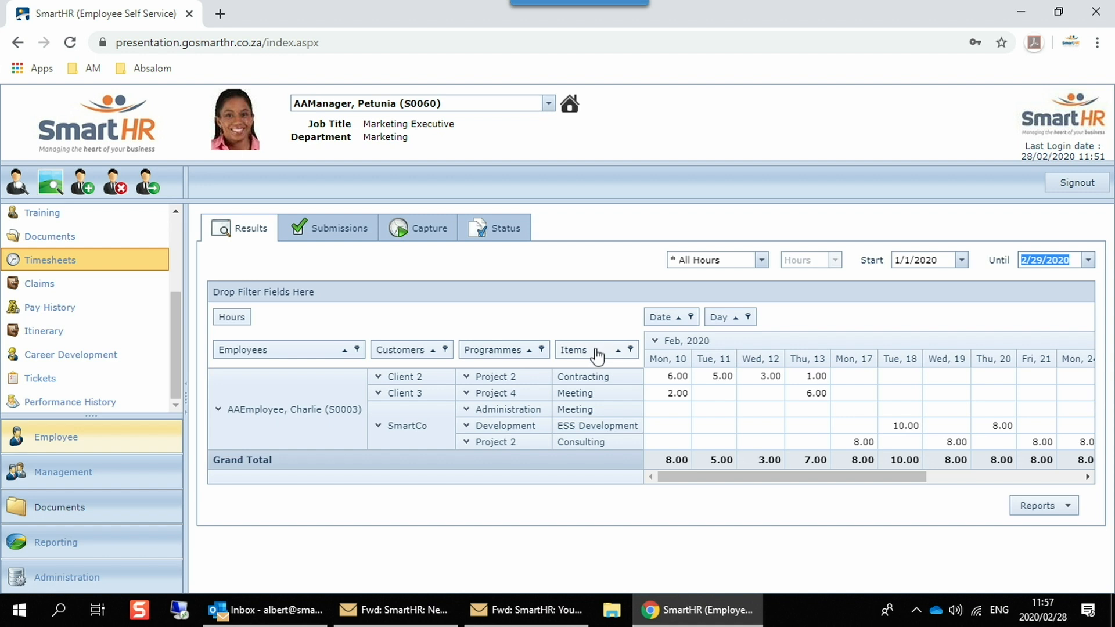
# Step: Move the Items and Programmes fields out of the row headings into the data area beside Hours and view the regrouped results
pyautogui.moveTo(597, 354); pyautogui.dragTo(311, 319)
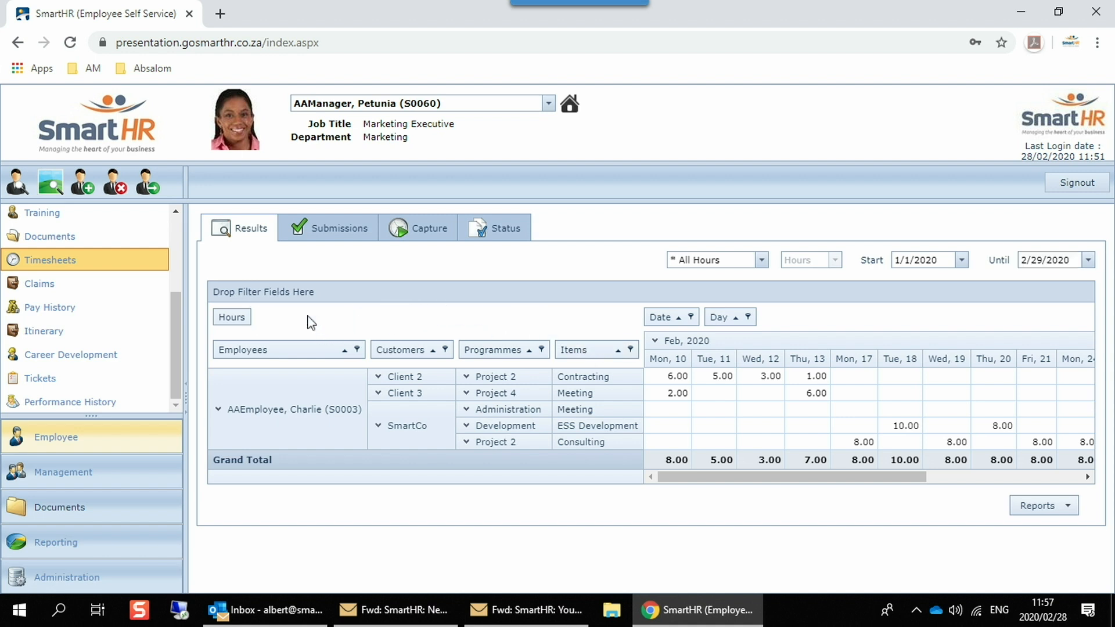
pyautogui.moveTo(502, 361); pyautogui.dragTo(368, 324)
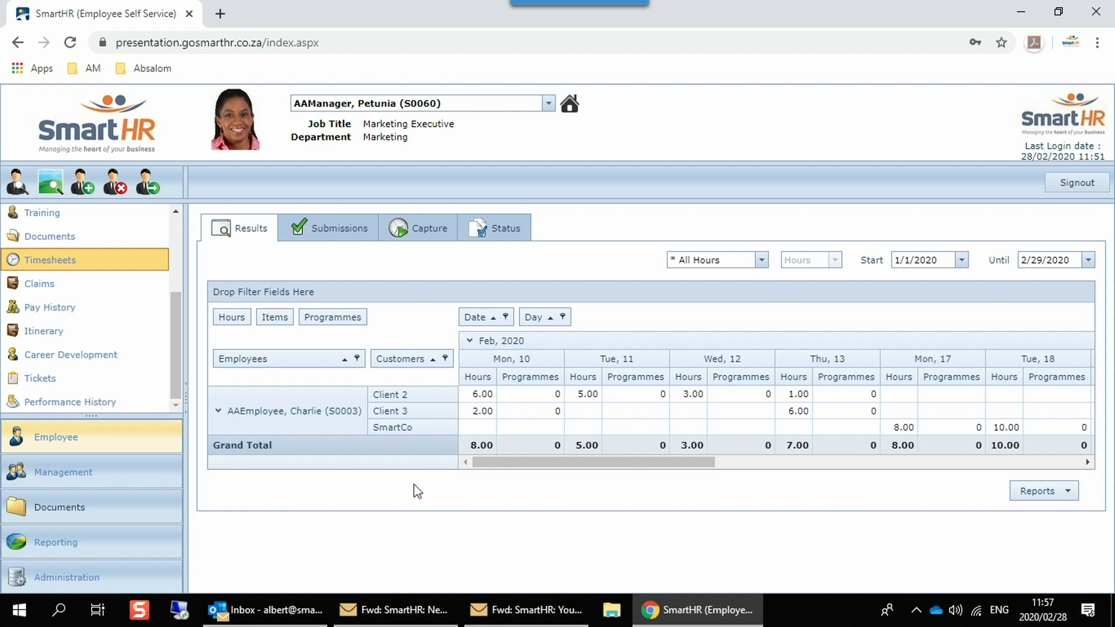
pyautogui.moveTo(515, 463); pyautogui.dragTo(499, 483)
# Step: Filter the timesheet results by Billable hours, followed by Non Billable hours
pyautogui.click(761, 260)
pyautogui.click(726, 293)
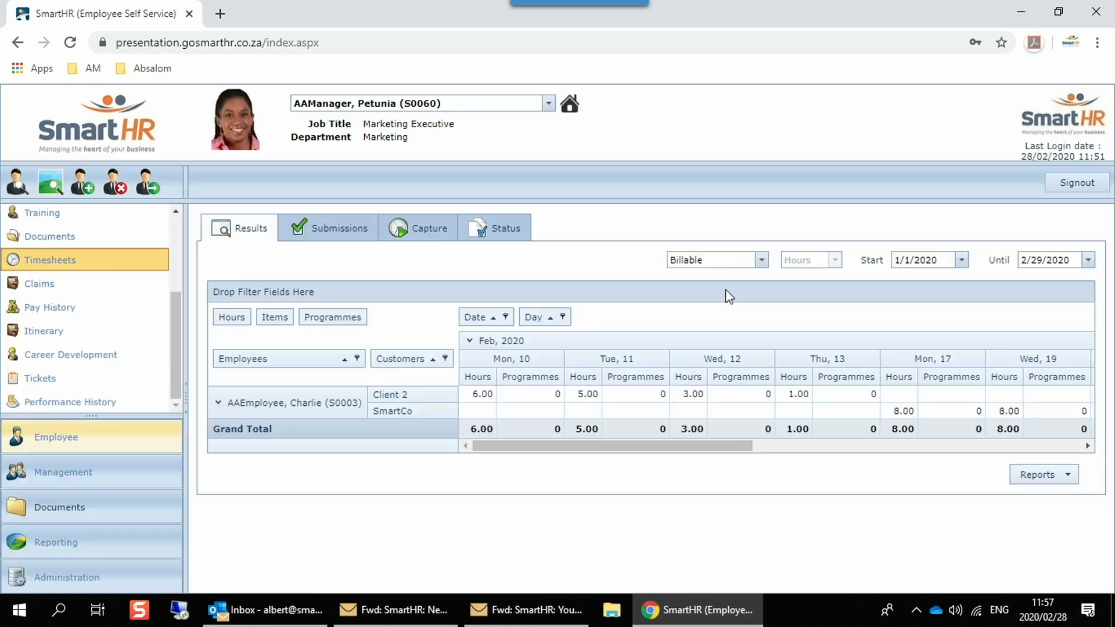
pyautogui.click(761, 261)
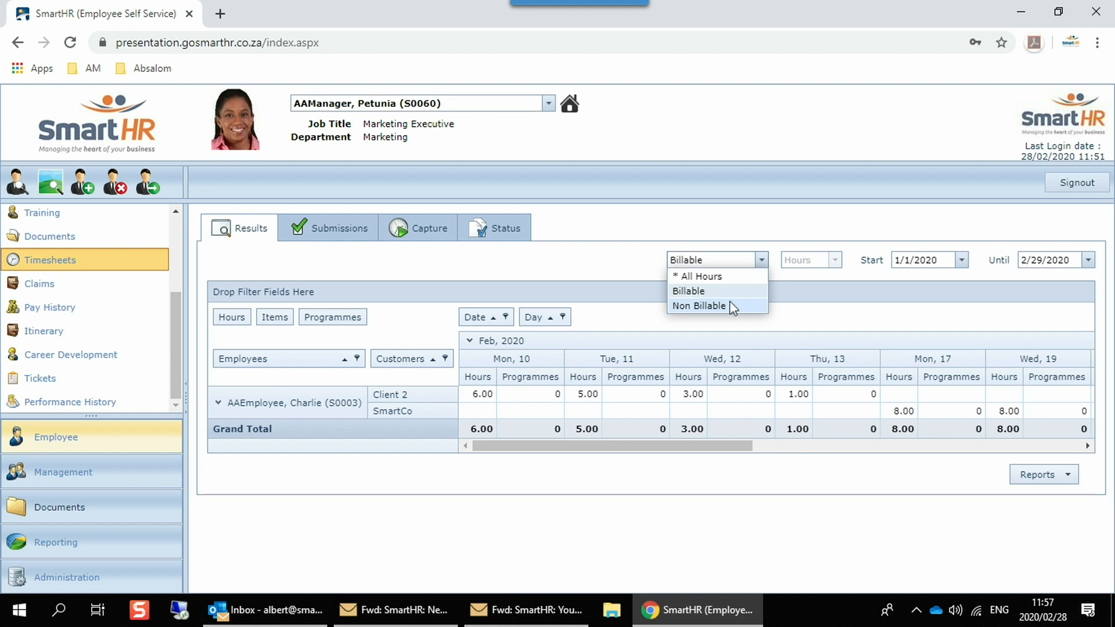
pyautogui.click(729, 305)
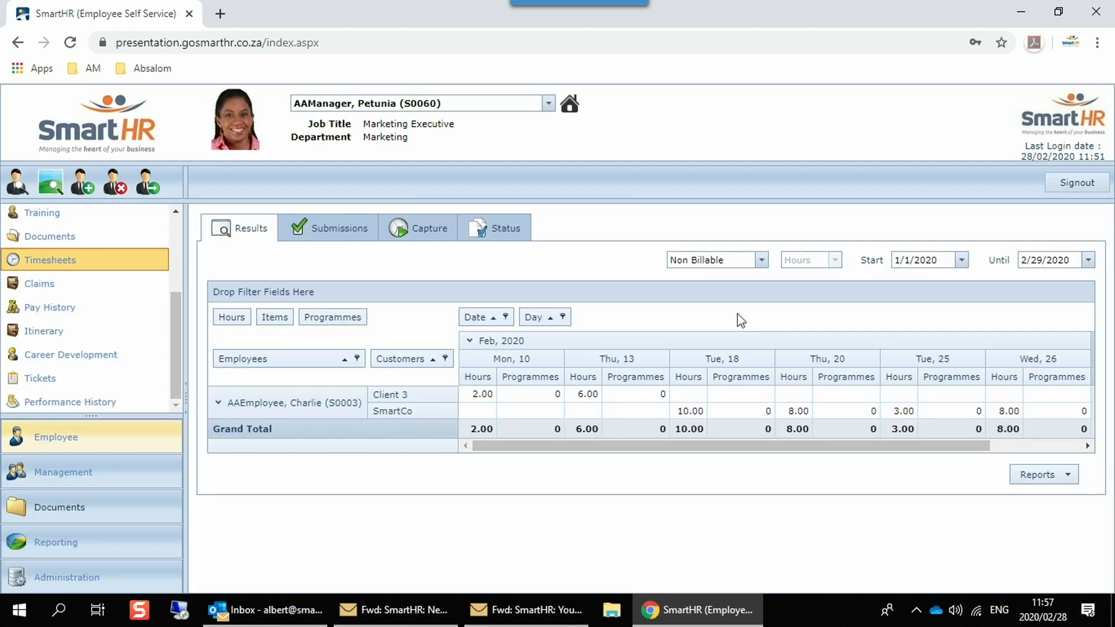
# Step: Review the team's timesheet submissions and the status list of the manager's timesheet periods
pyautogui.click(326, 235)
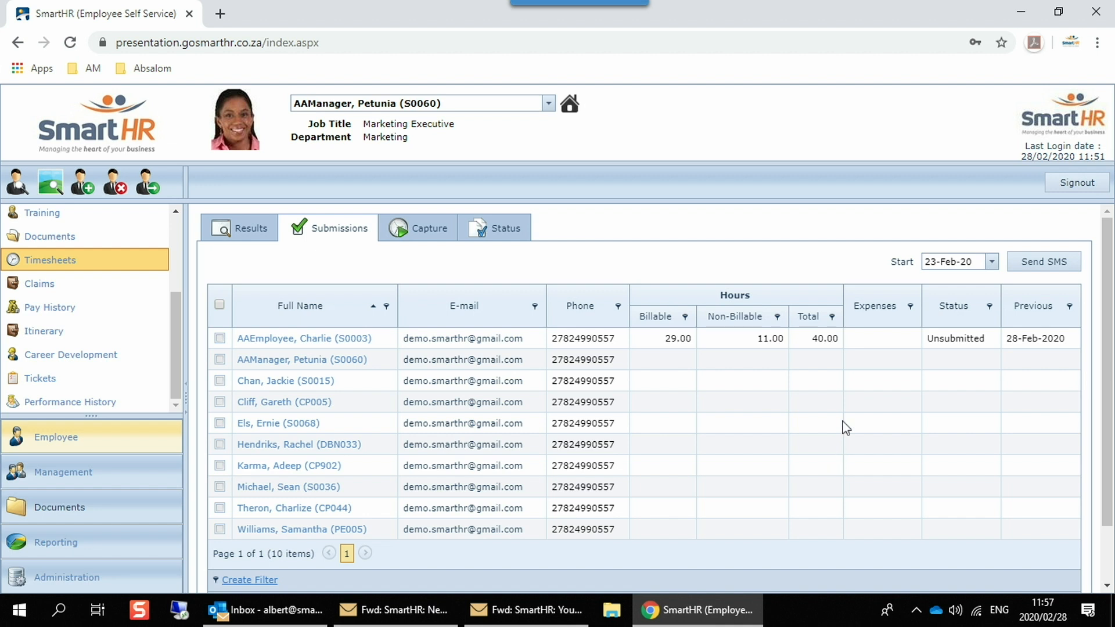
pyautogui.click(502, 234)
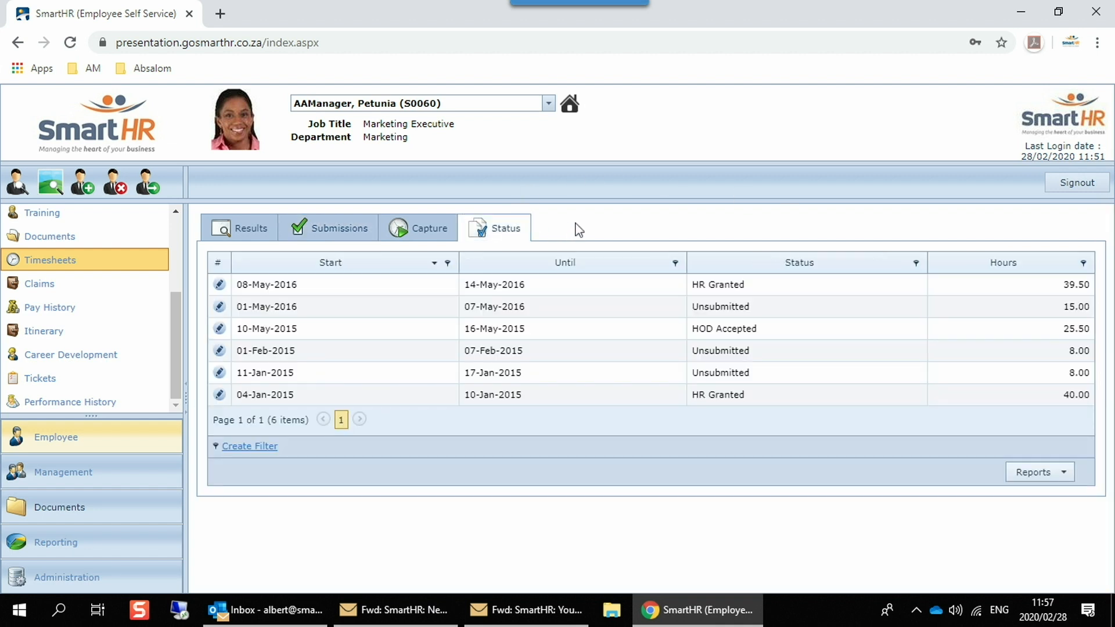